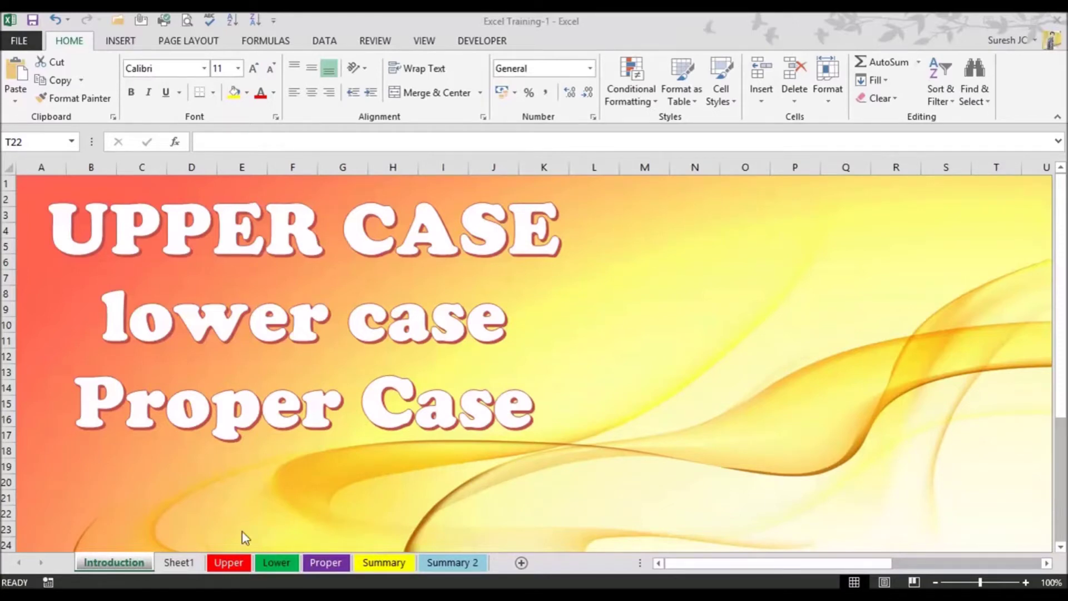
# Switch from the Introduction banner to the Upper sheet's staff table
pyautogui.click(227, 563)
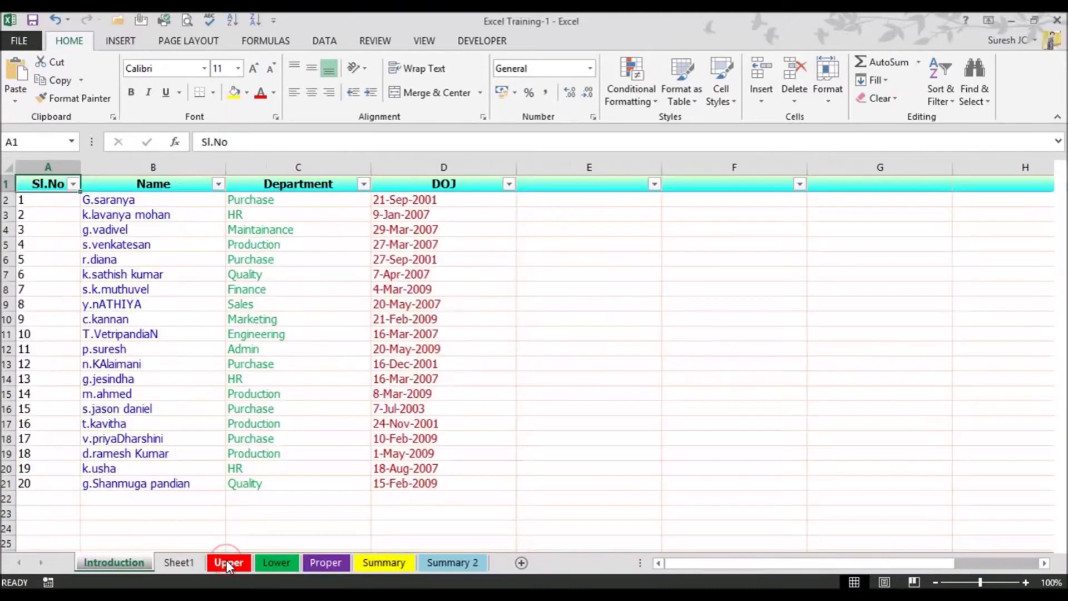
# Delete the empty Sheet1, then select the Upper sheet's employee table A1:D21
pyautogui.click(193, 564)
pyautogui.rightClick(189, 565)
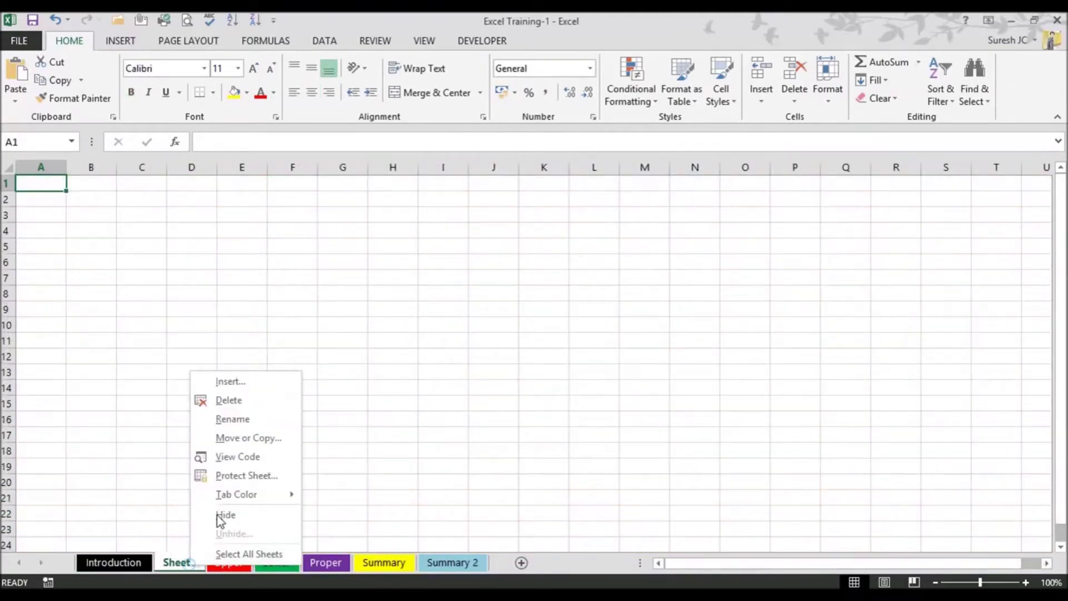
pyautogui.click(268, 396)
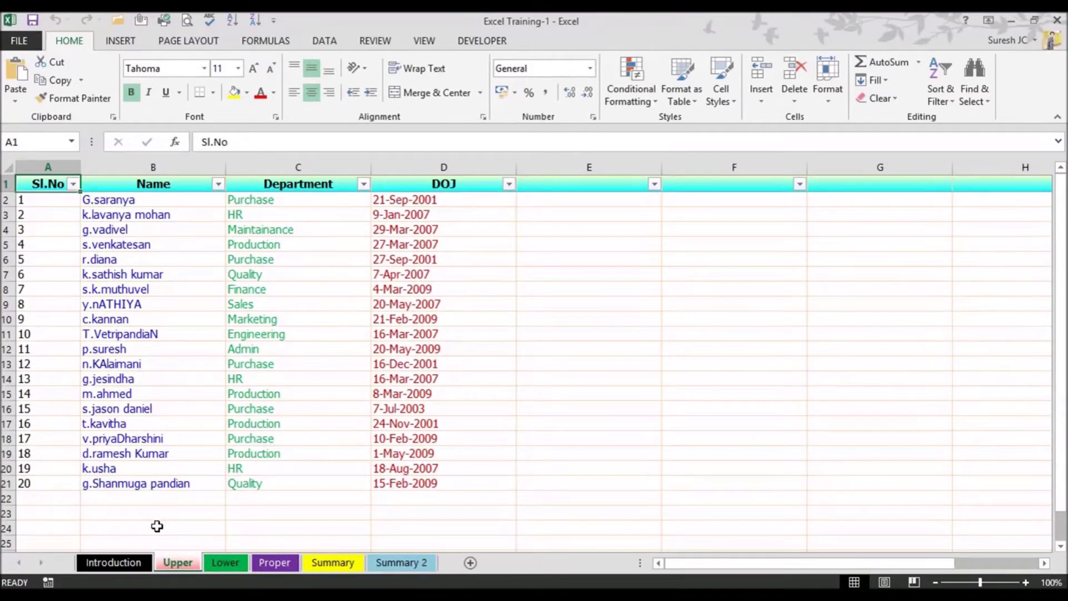
pyautogui.moveTo(55, 185)
pyautogui.mouseDown()
pyautogui.moveTo(435, 493)
pyautogui.moveTo(435, 484)
pyautogui.mouseUp()
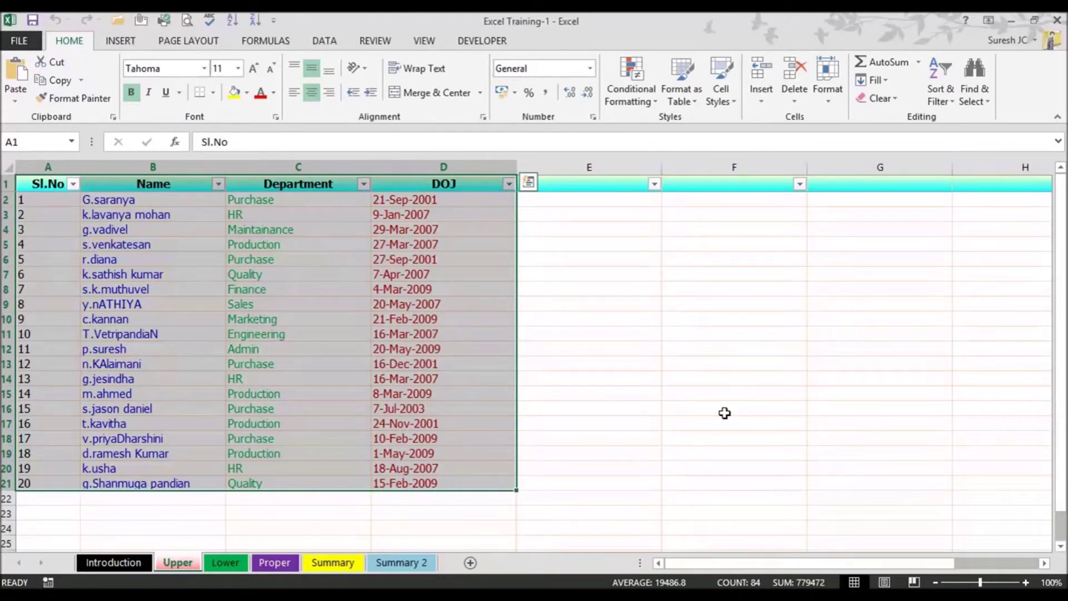
pyautogui.click(153, 168)
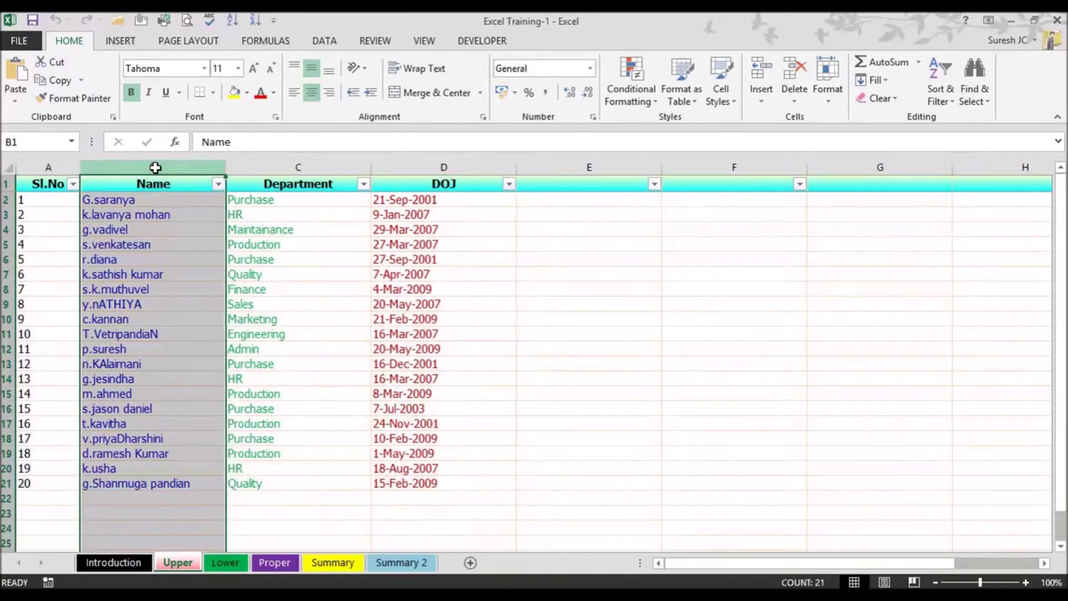
pyautogui.click(262, 167)
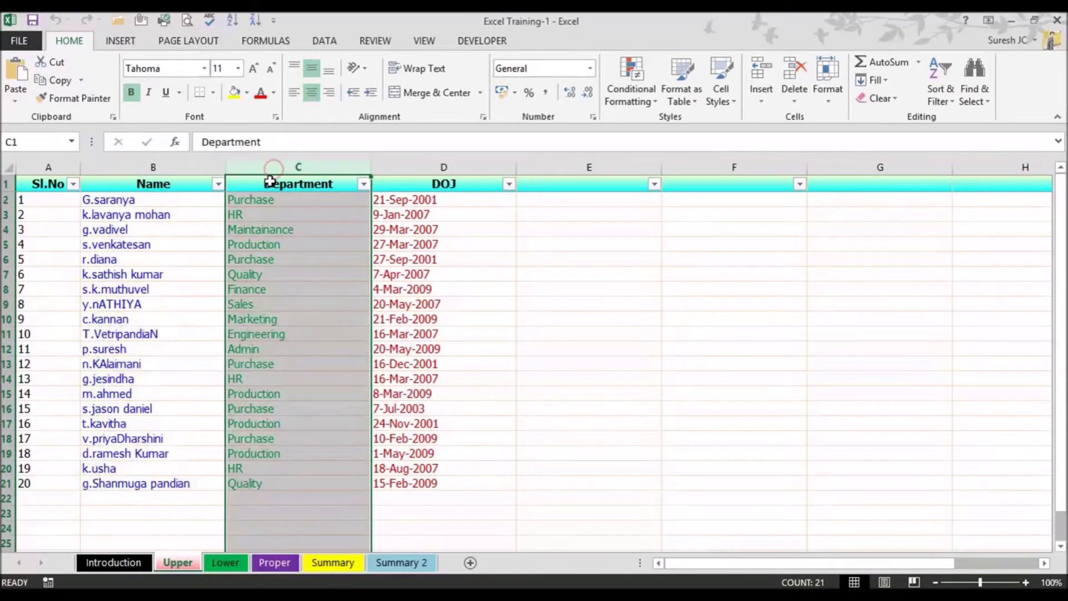
pyautogui.click(417, 166)
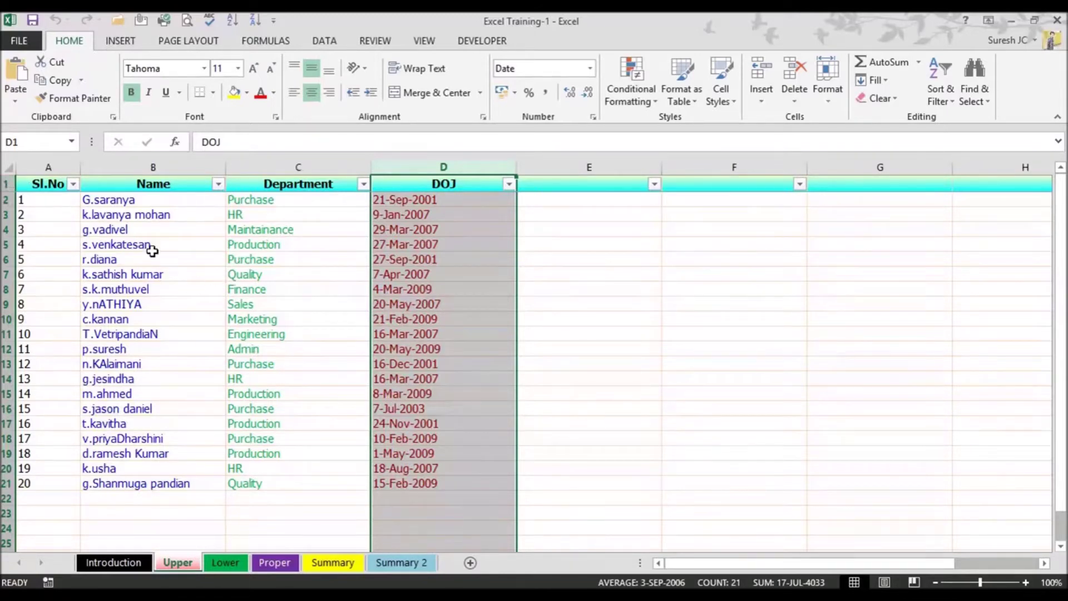
pyautogui.click(159, 162)
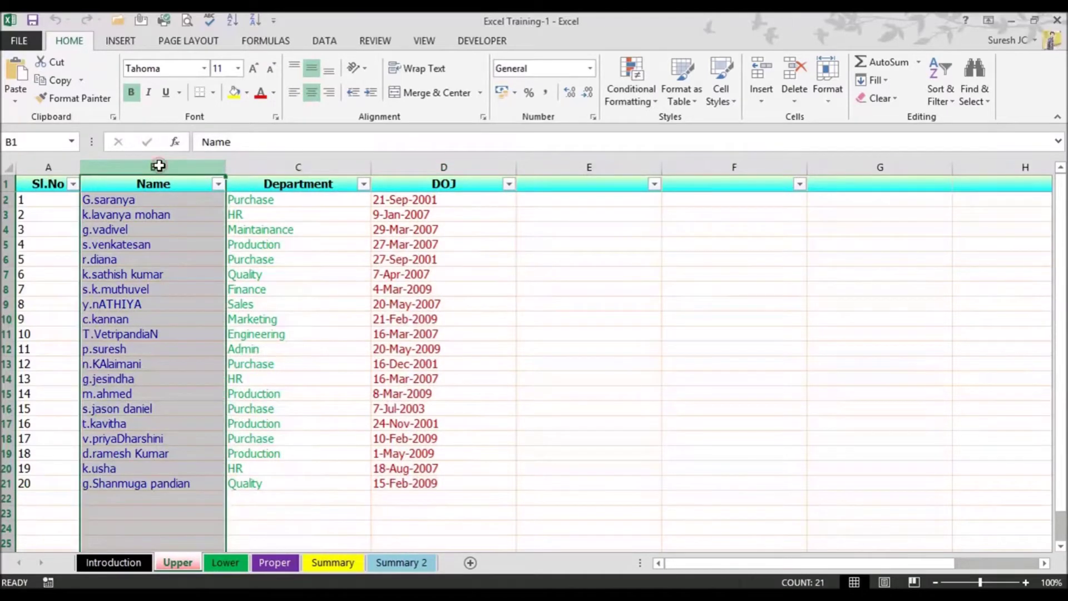
pyautogui.click(161, 201)
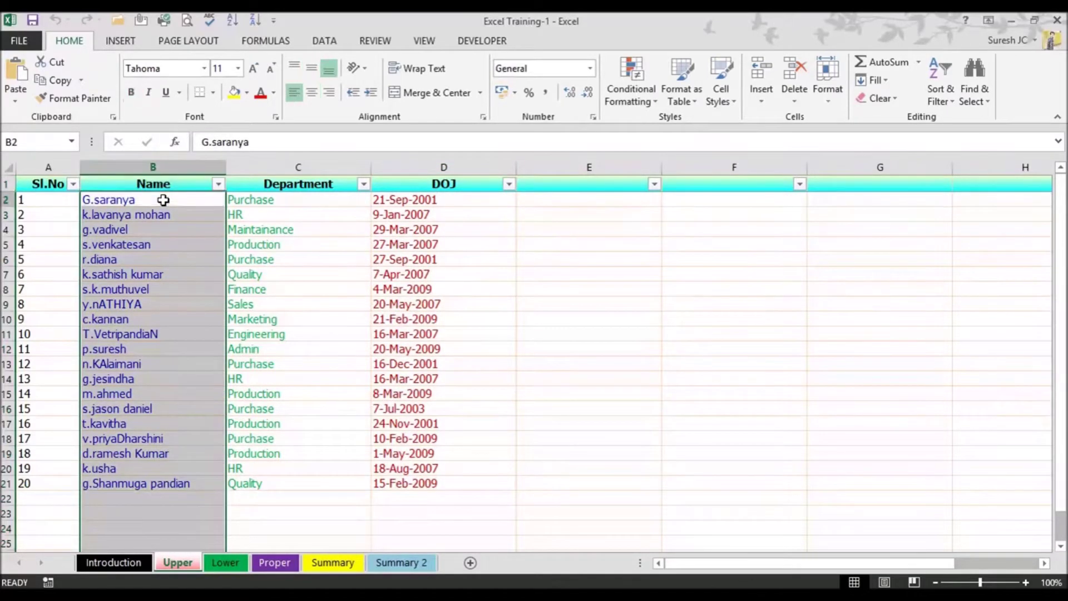
pyautogui.click(182, 165)
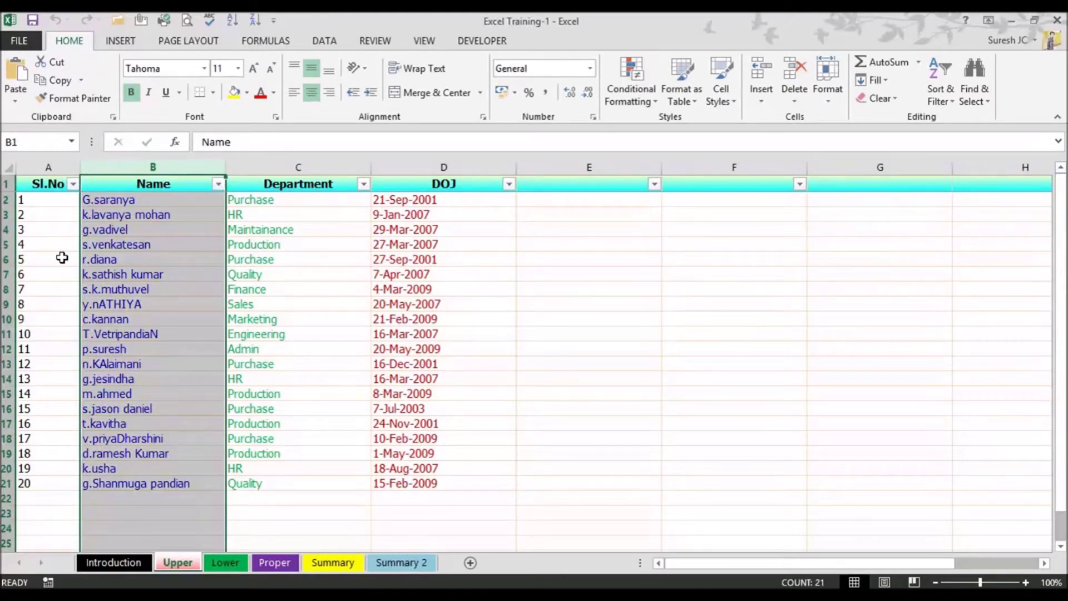
pyautogui.click(122, 200)
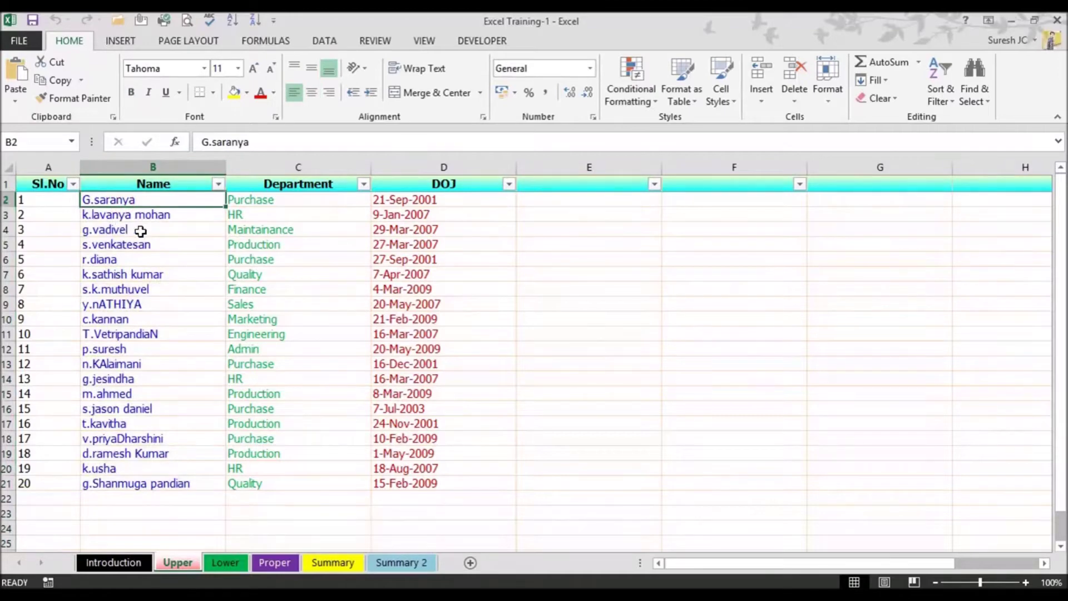
pyautogui.doubleClick(87, 199)
pyautogui.moveTo(83, 199); pyautogui.dragTo(90, 199)
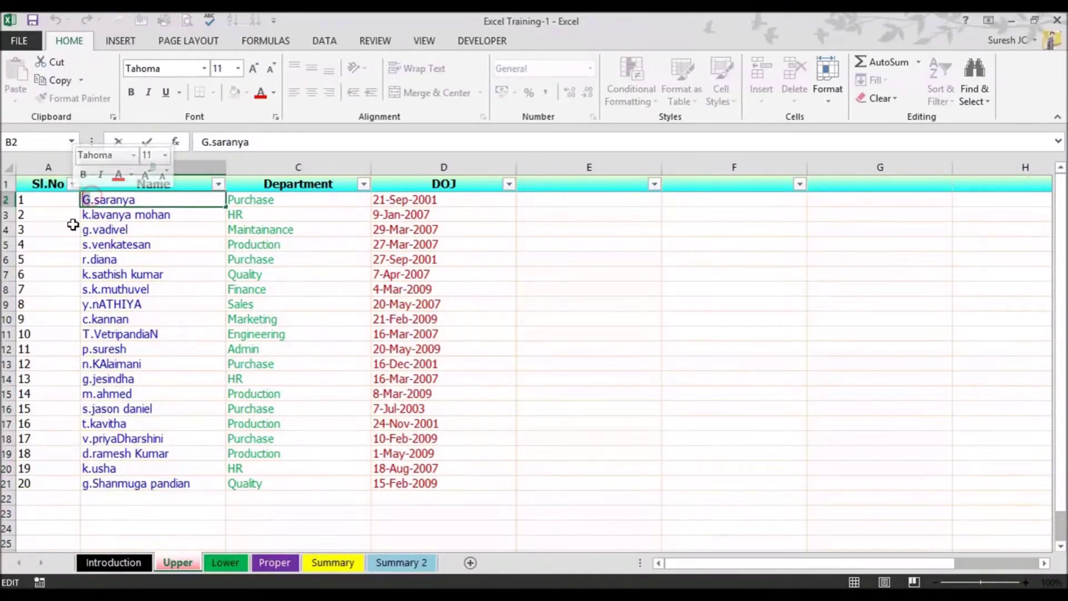
pyautogui.click(99, 199)
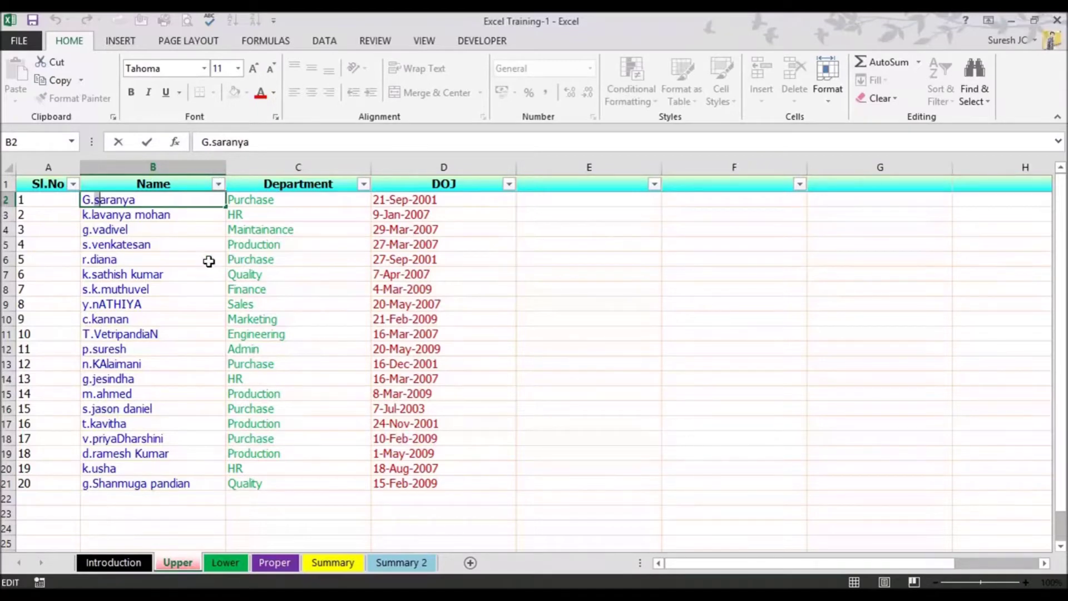
pyautogui.click(176, 230)
pyautogui.click(178, 213)
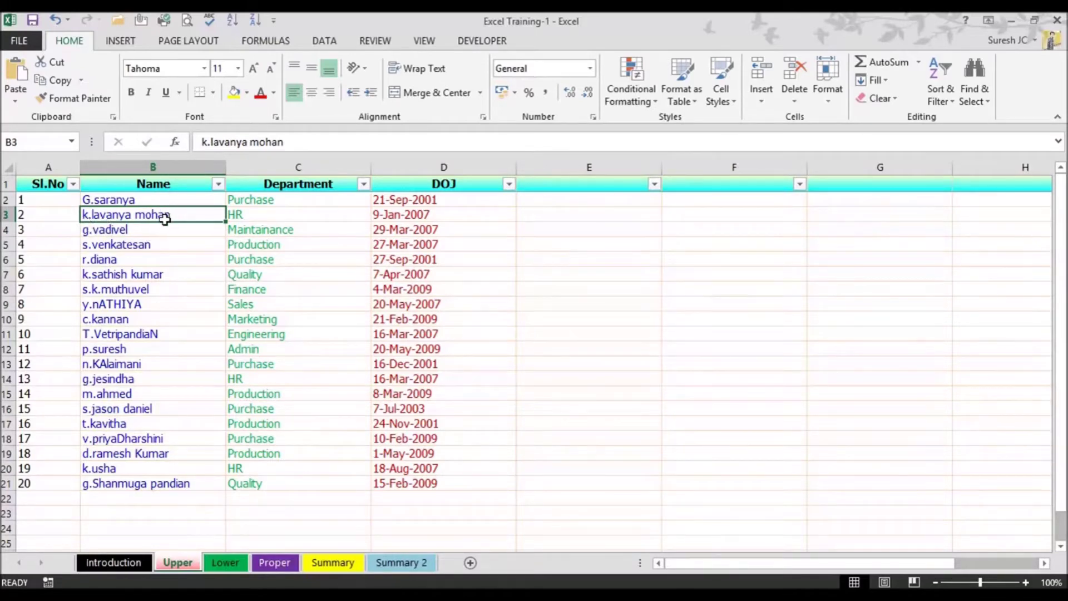
pyautogui.click(145, 303)
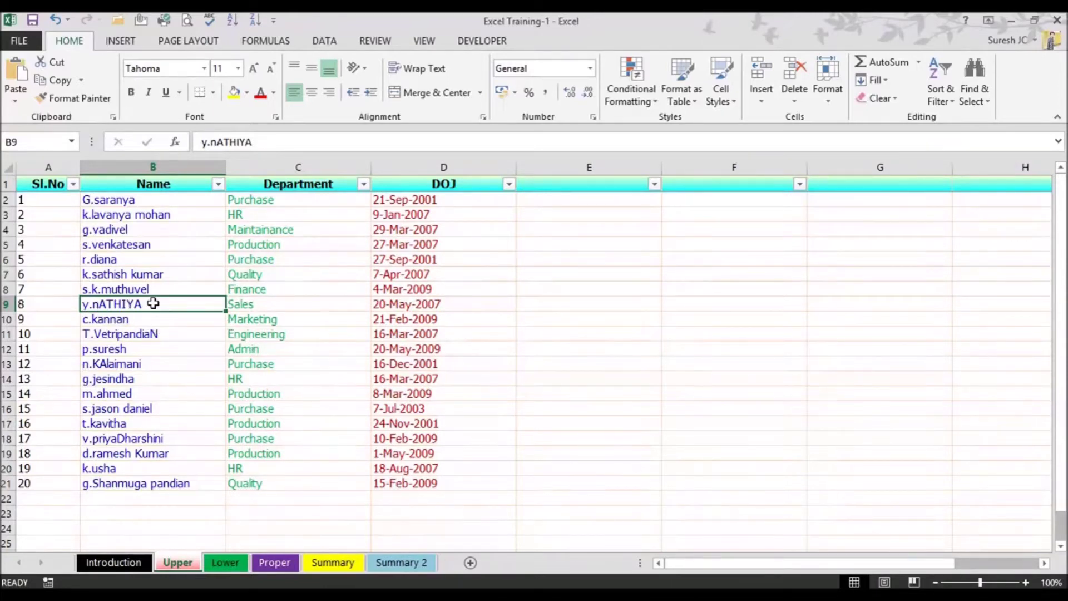
pyautogui.click(166, 333)
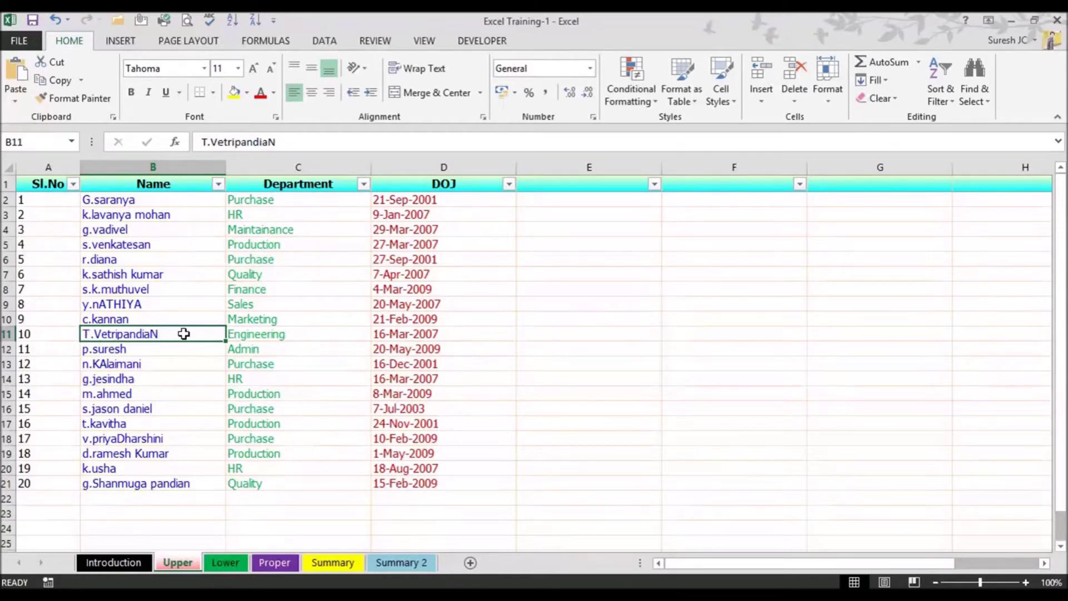
pyautogui.click(163, 363)
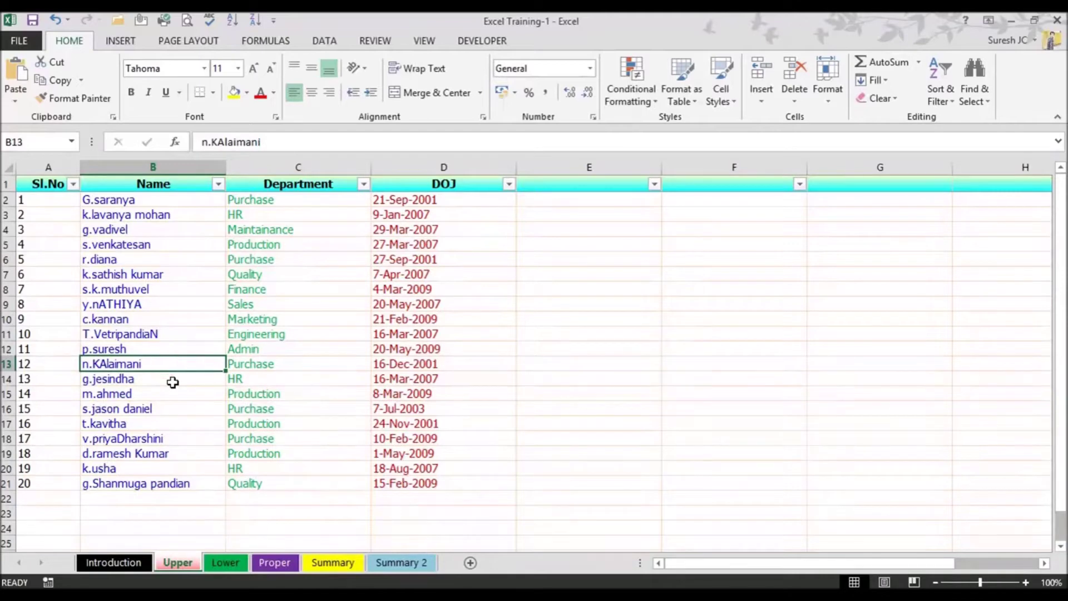
pyautogui.doubleClick(97, 365)
pyautogui.moveTo(92, 364); pyautogui.dragTo(107, 364)
pyautogui.click(181, 398)
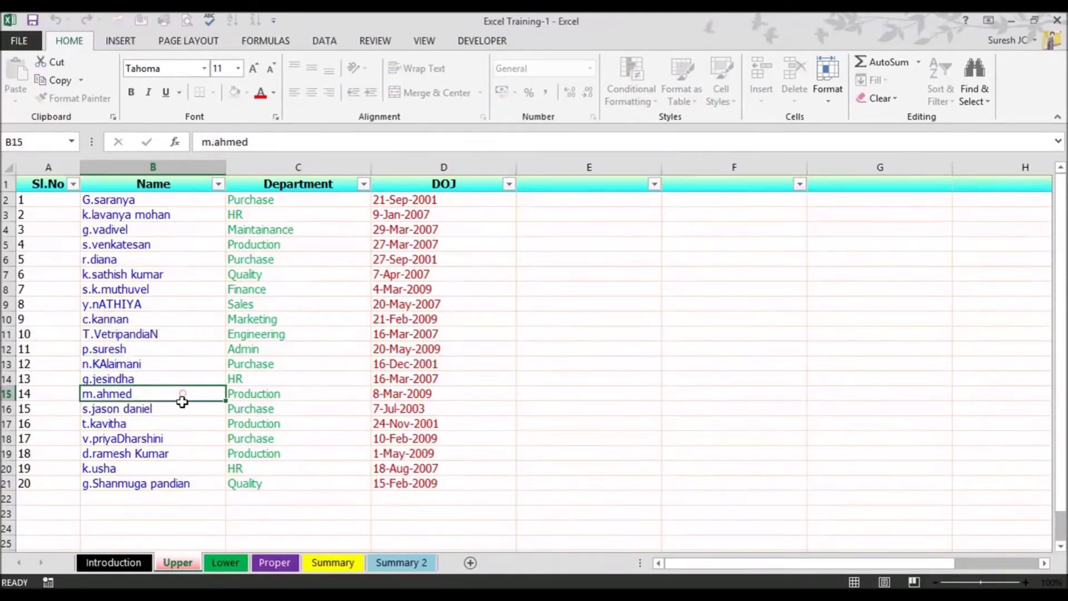
pyautogui.click(178, 423)
pyautogui.click(191, 438)
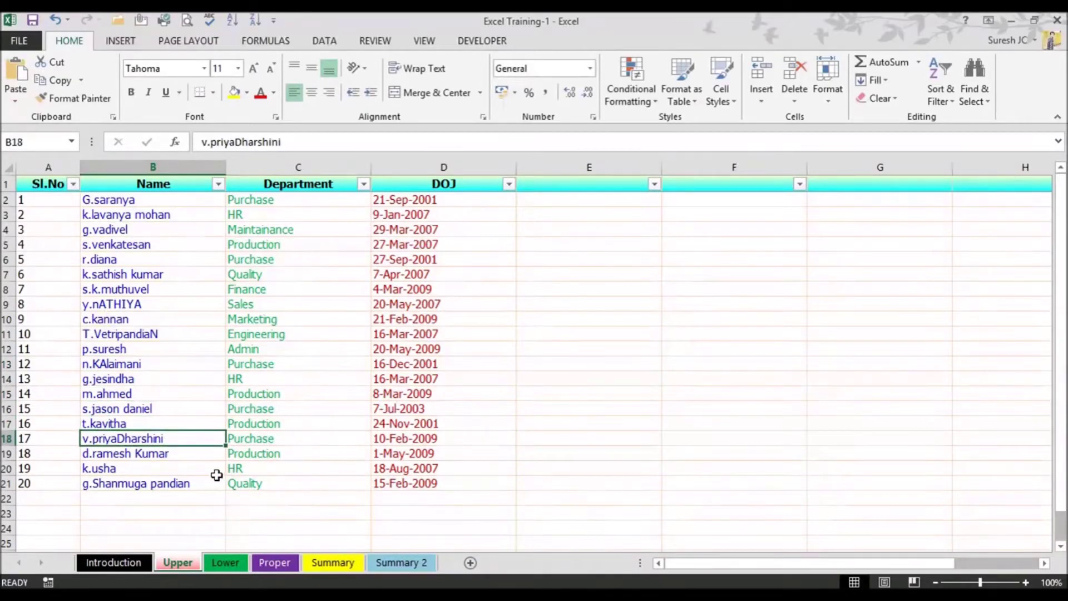
pyautogui.click(162, 457)
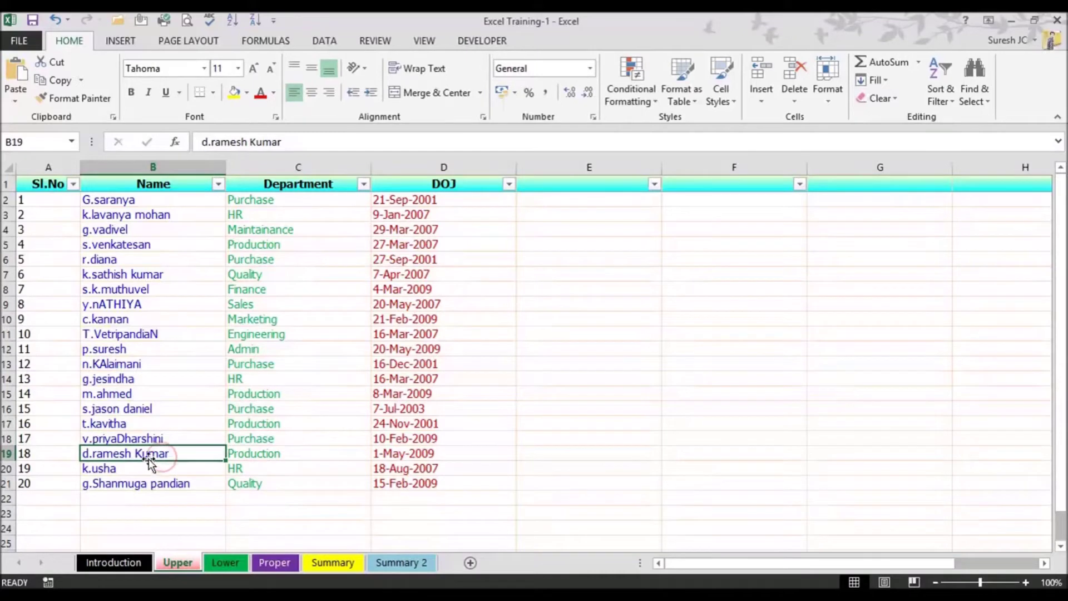
pyautogui.click(120, 487)
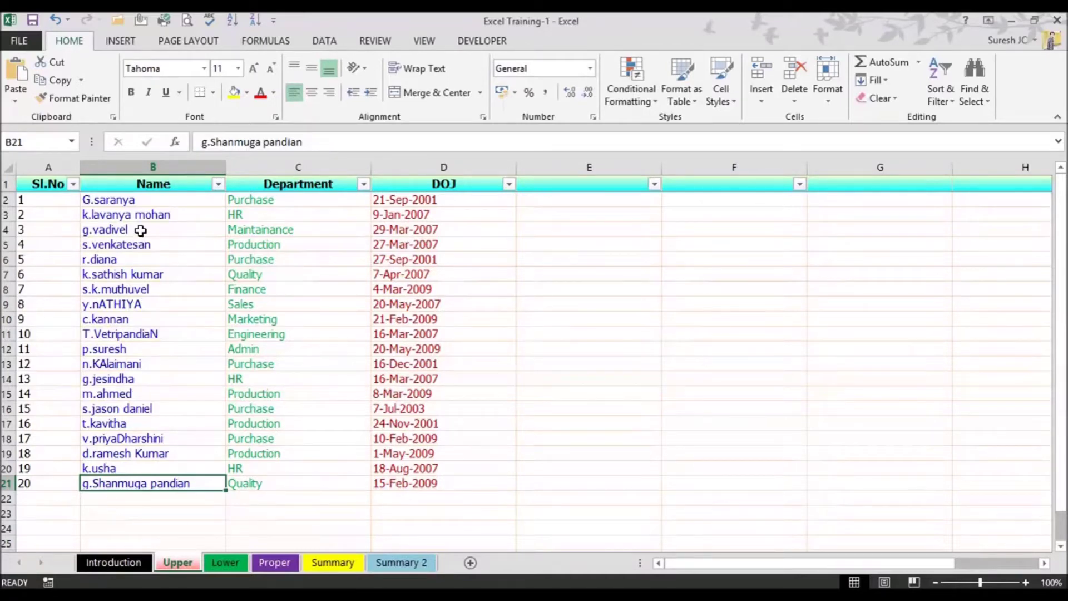
pyautogui.moveTo(148, 199); pyautogui.dragTo(167, 484)
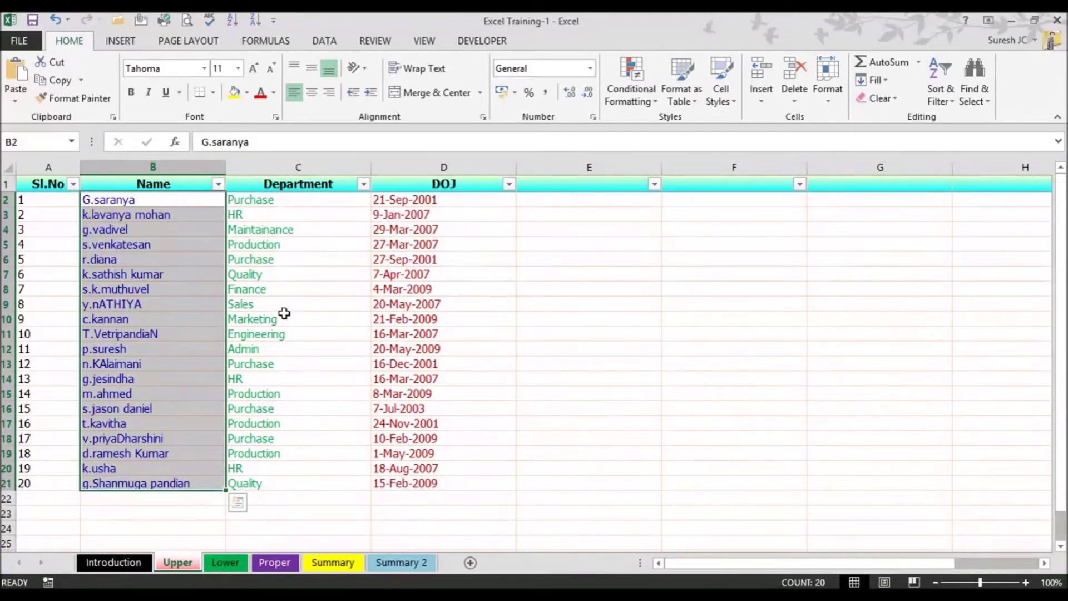
pyautogui.press('Up')
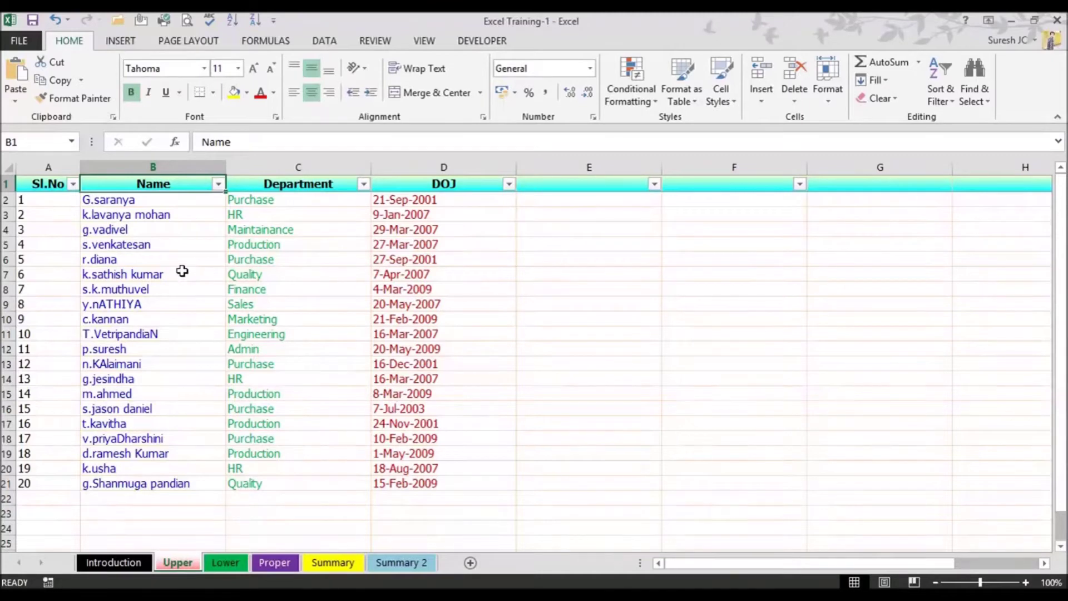
pyautogui.doubleClick(126, 200)
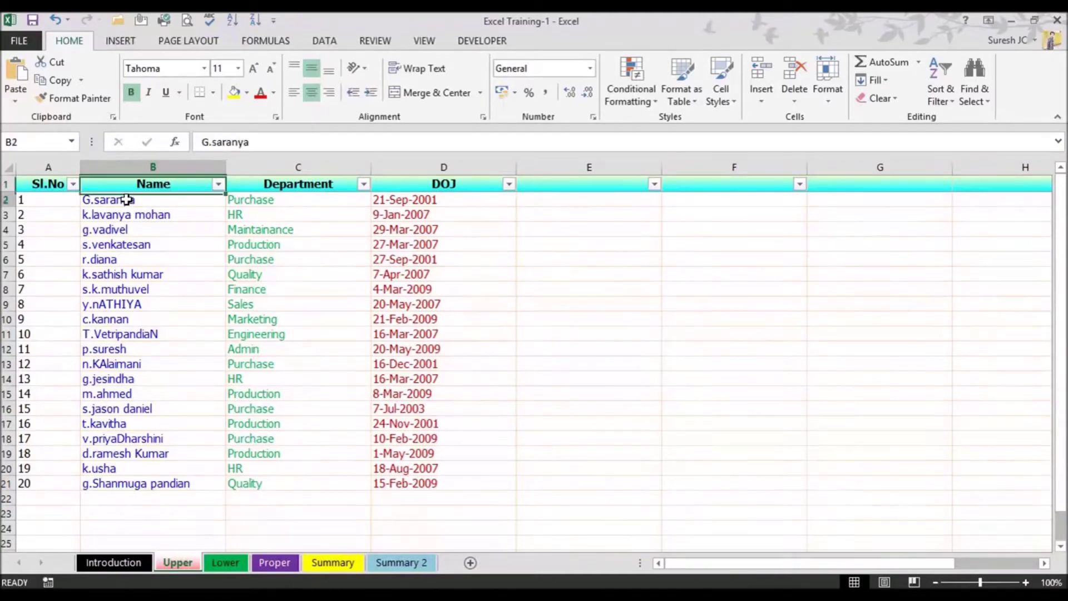
pyautogui.click(96, 199)
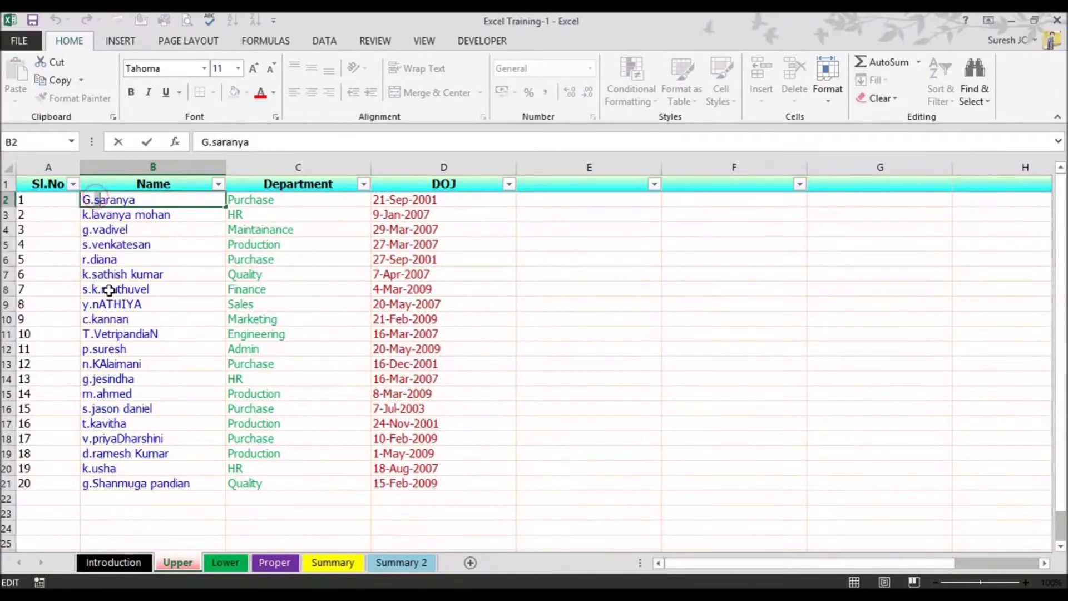
pyautogui.press('BackSpace')
pyautogui.write('S')
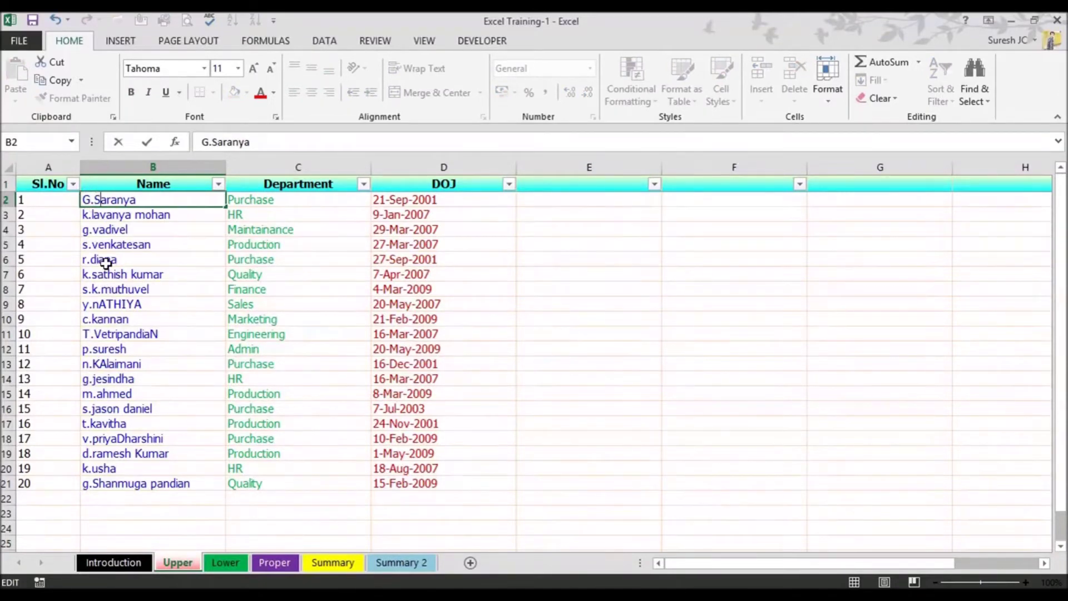
pyautogui.doubleClick(104, 214)
pyautogui.click(83, 214)
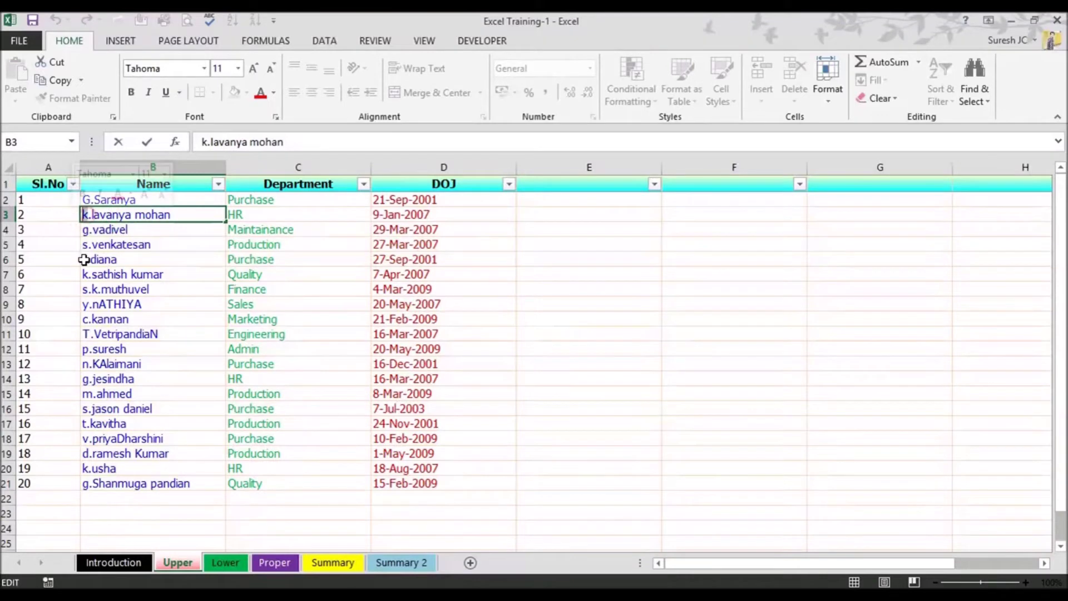
pyautogui.write('JK')
pyautogui.press('Delete')
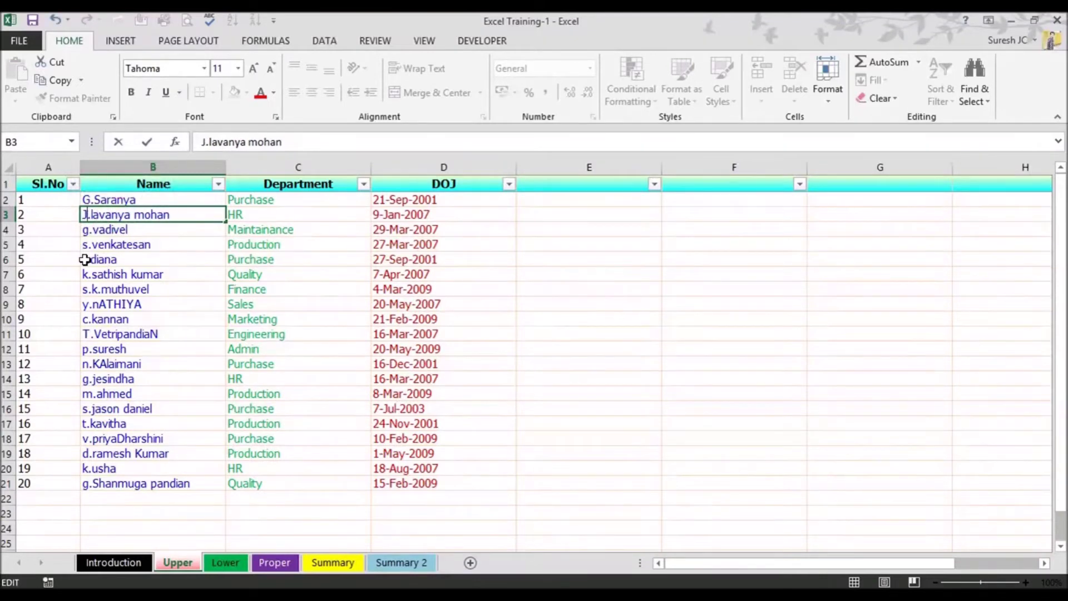
pyautogui.write('K')
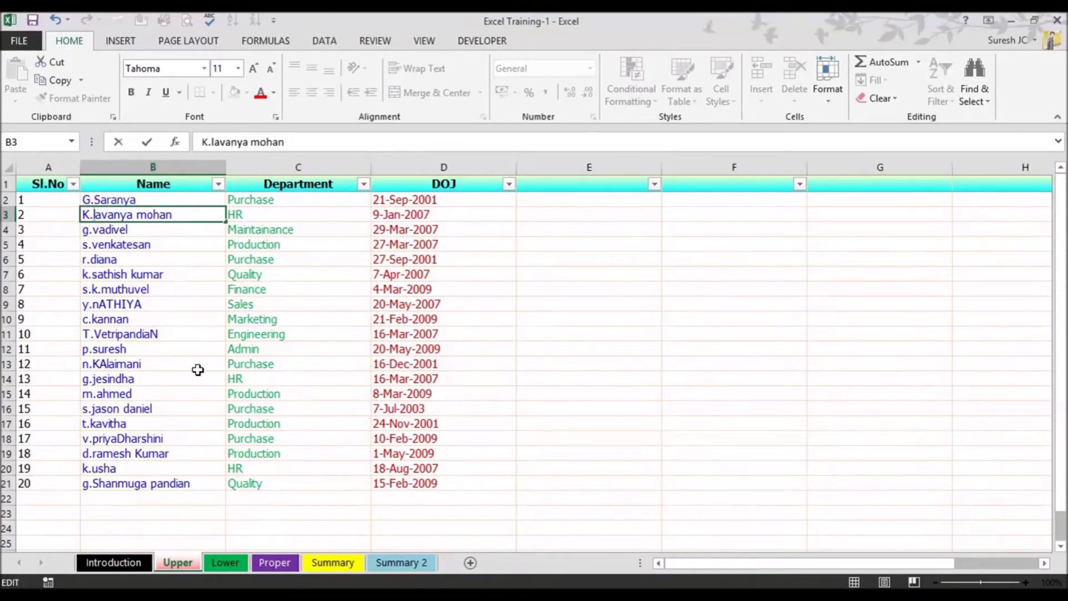
pyautogui.press('Delete')
pyautogui.write('L')
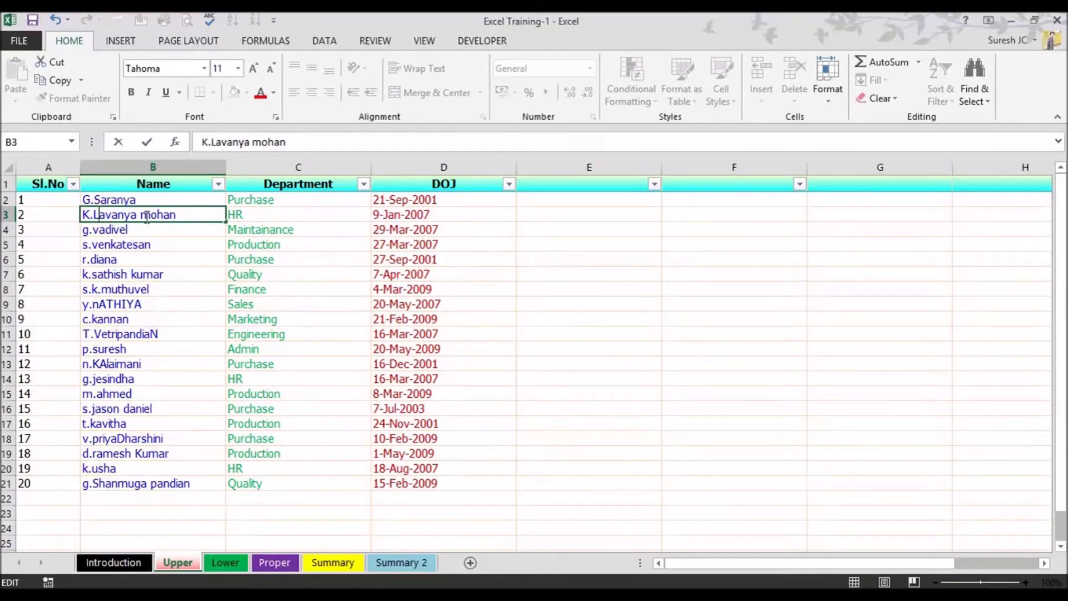
pyautogui.moveTo(141, 214); pyautogui.dragTo(152, 217)
pyautogui.write('M')
pyautogui.click(191, 271)
pyautogui.hotkey('ctrl', 'z')
pyautogui.hotkey('ctrl', 'z')
pyautogui.hotkey('ctrl', 'z')
pyautogui.hotkey('ctrl', 'z')
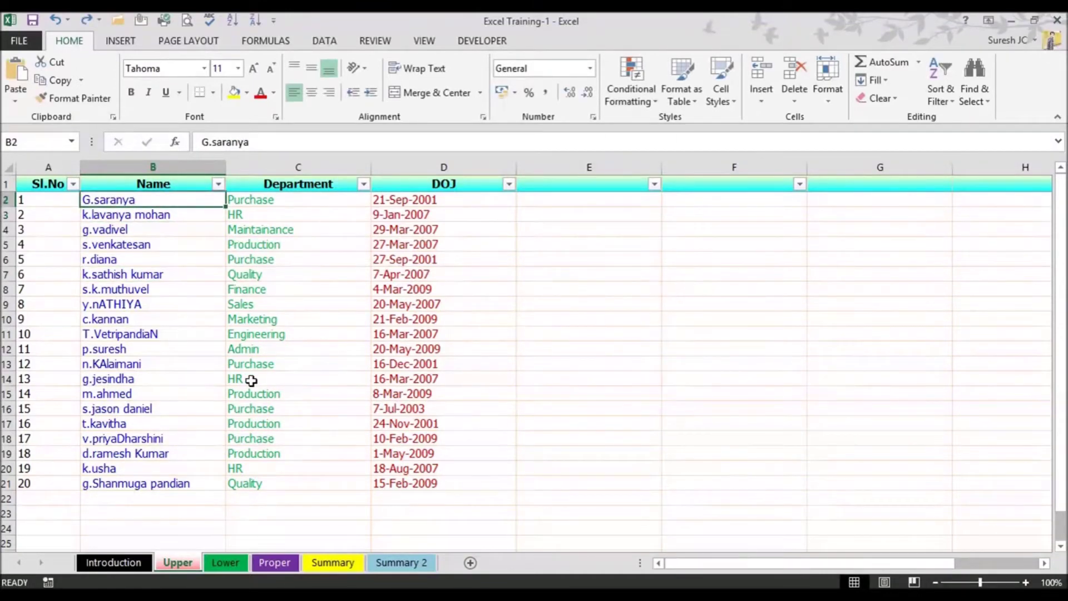
pyautogui.moveTo(45, 183)
pyautogui.mouseDown()
pyautogui.moveTo(388, 376)
pyautogui.moveTo(445, 489)
pyautogui.mouseUp()
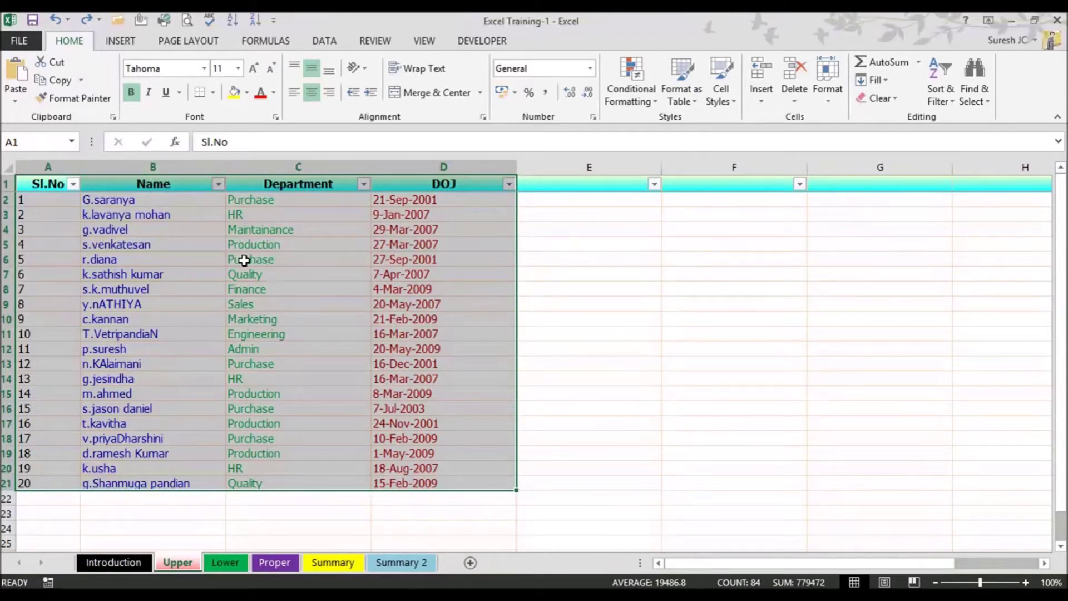
pyautogui.click(139, 188)
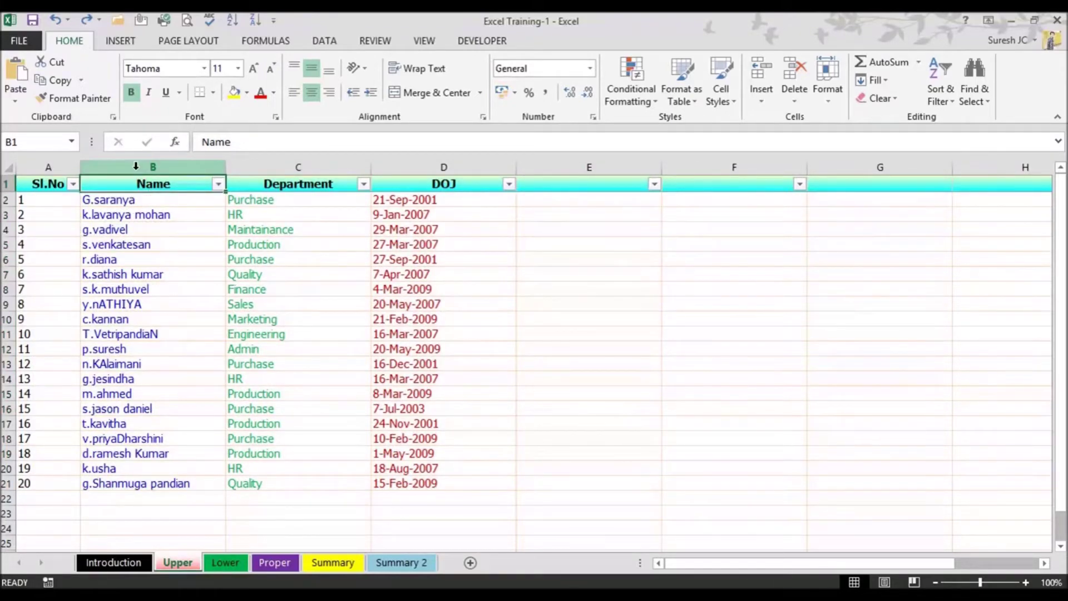
pyautogui.click(136, 168)
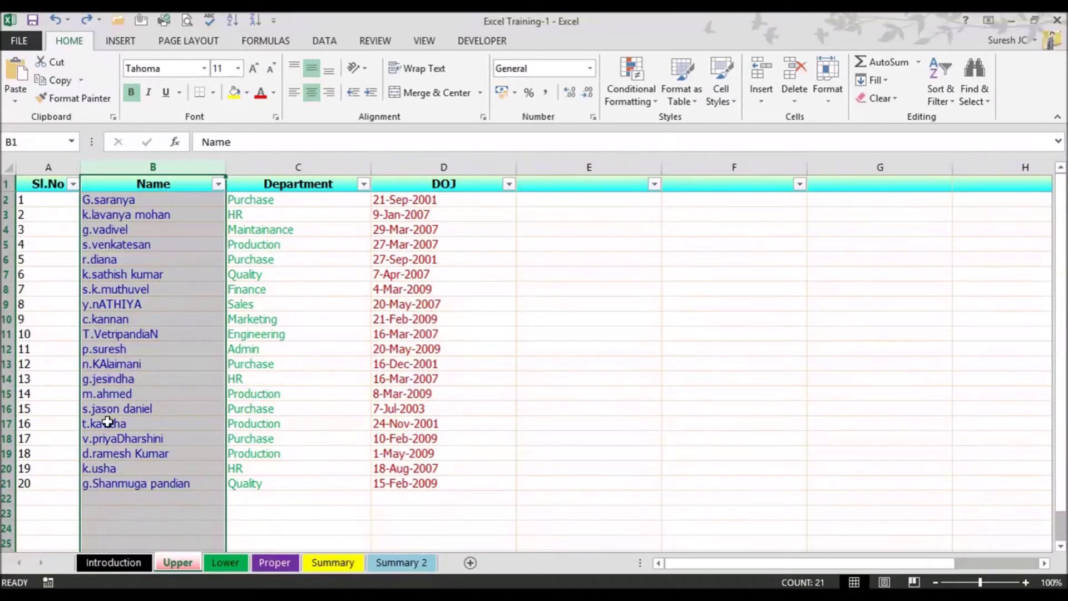
pyautogui.moveTo(85, 200); pyautogui.dragTo(85, 289)
pyautogui.click(85, 201)
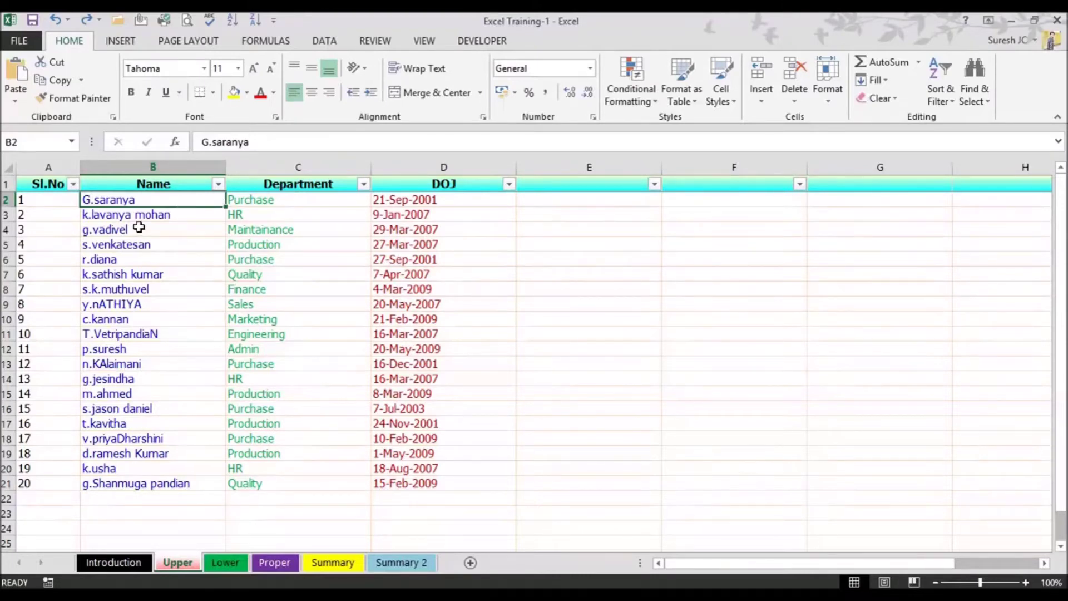
# Start an =UPPER( formula in cell E2 of the Upper sheet
pyautogui.click(546, 201)
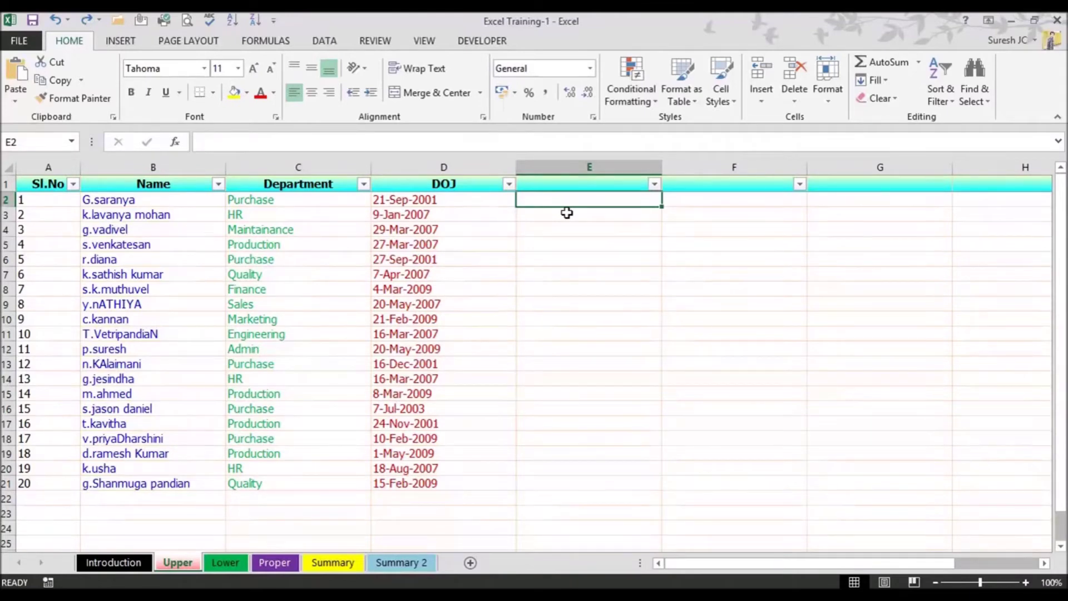
pyautogui.write('=')
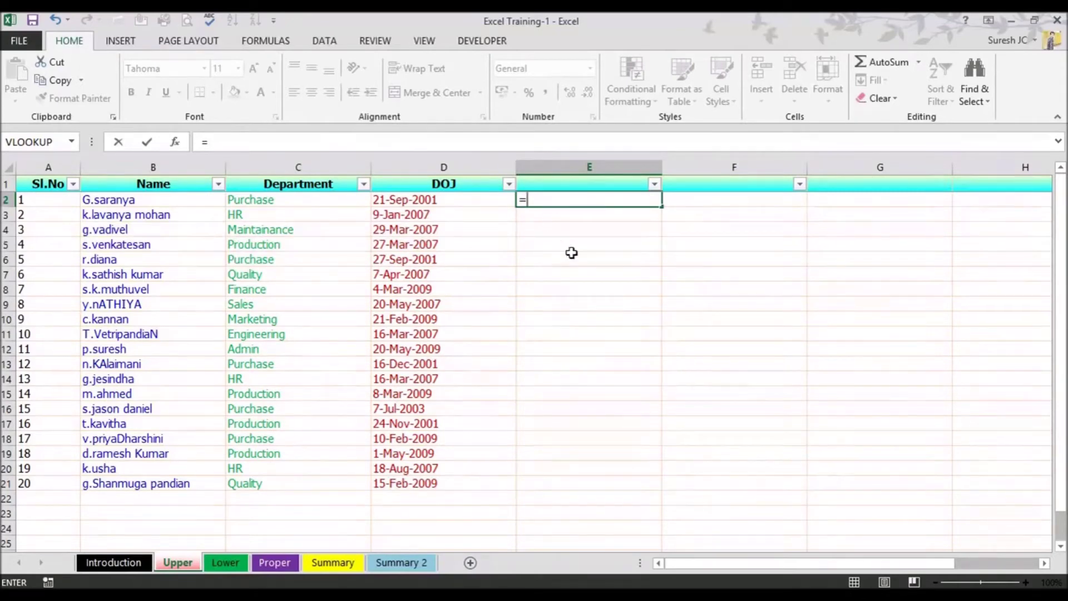
pyautogui.write('up')
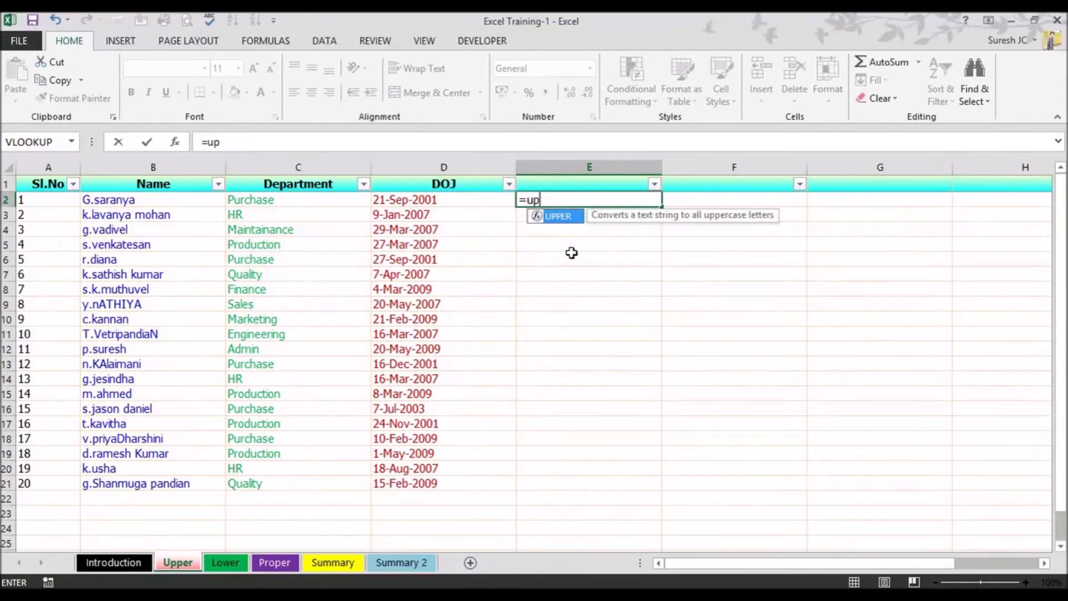
pyautogui.write('p')
pyautogui.press('BackSpace')
pyautogui.press('BackSpace')
pyautogui.press('BackSpace')
pyautogui.press('BackSpace')
pyautogui.write('u')
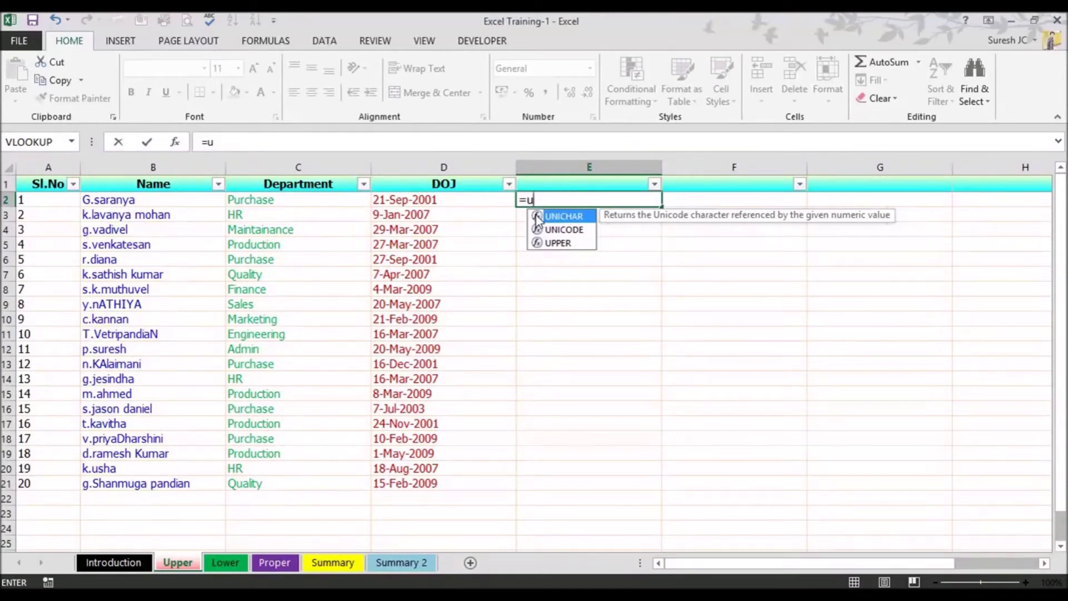
pyautogui.doubleClick(563, 242)
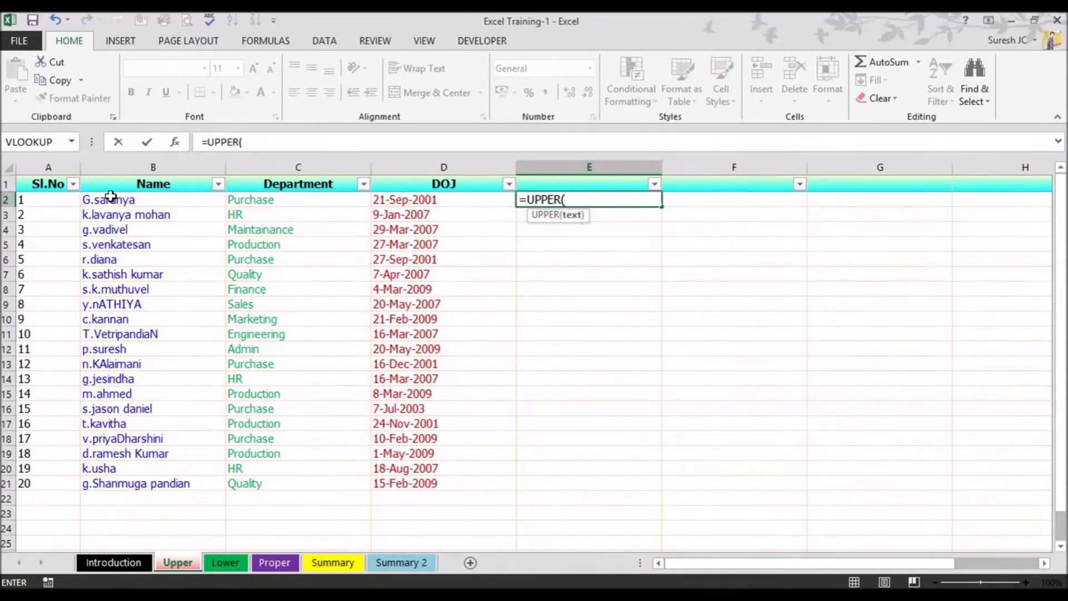
# Complete =UPPER(B2) in E2 and fill it down through E21
pyautogui.click(152, 199)
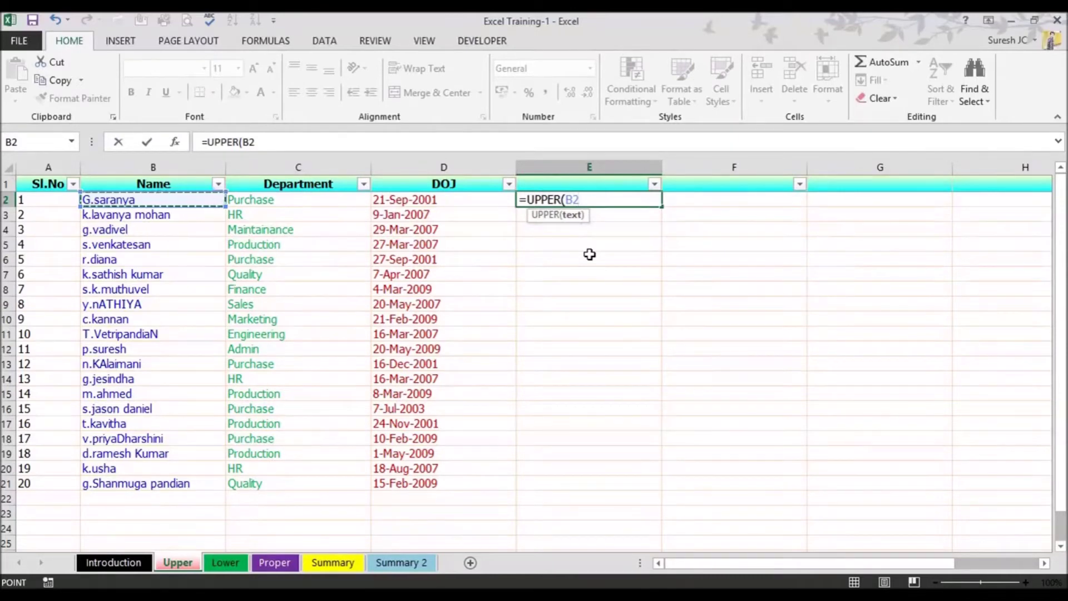
pyautogui.write(')')
pyautogui.press('Return')
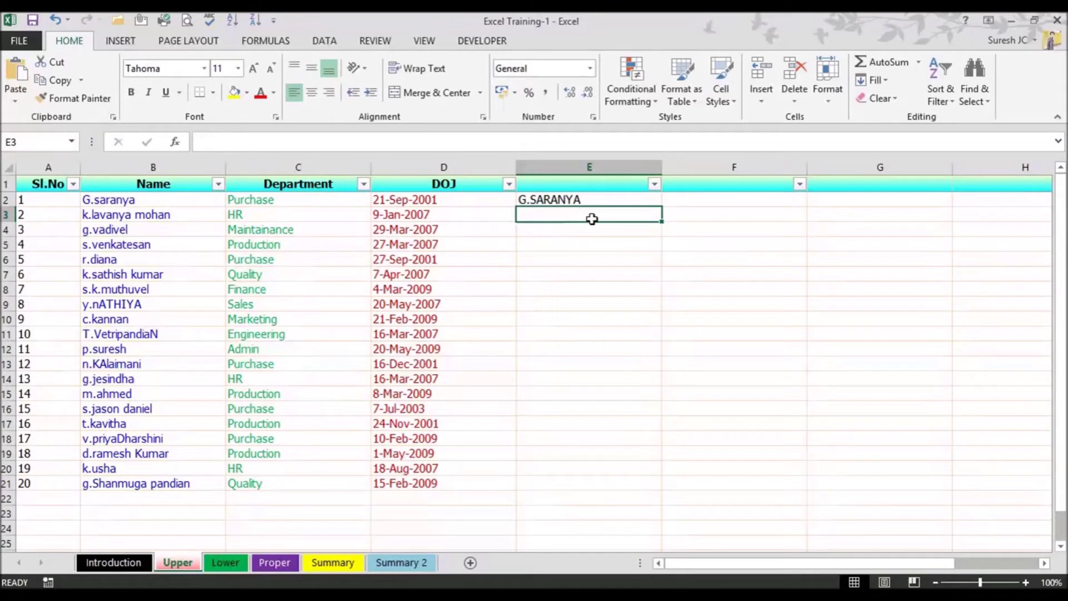
pyautogui.click(632, 199)
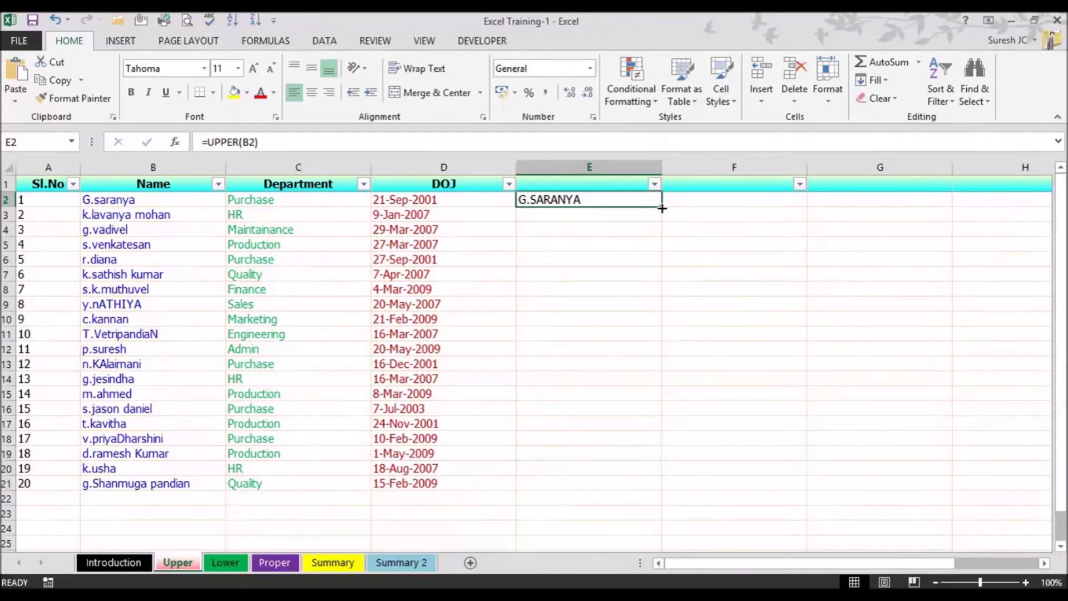
pyautogui.moveTo(662, 208); pyautogui.dragTo(662, 208)
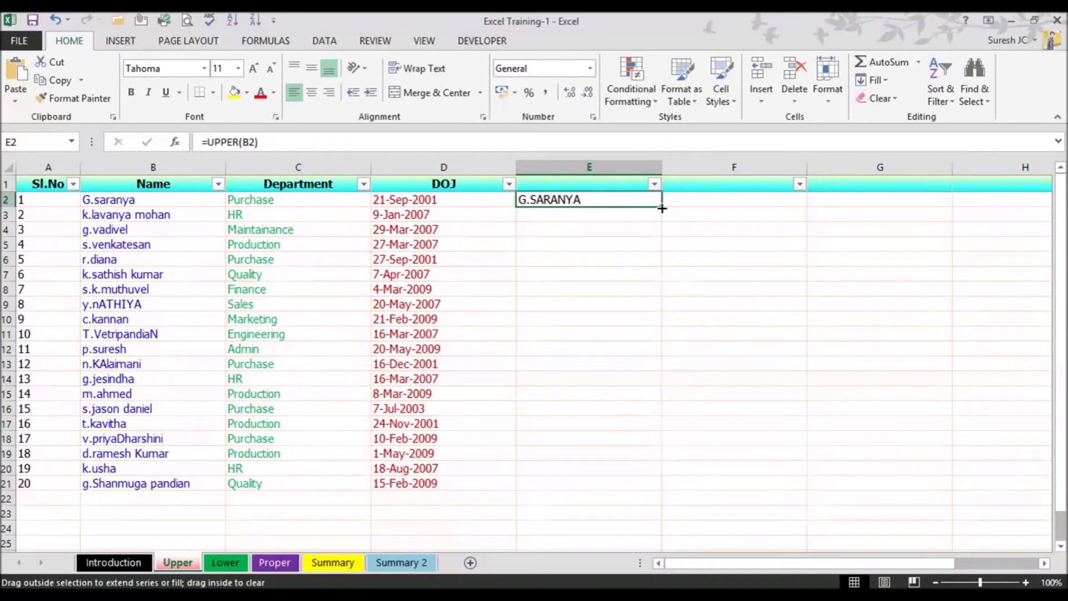
pyautogui.moveTo(664, 232); pyautogui.dragTo(662, 491)
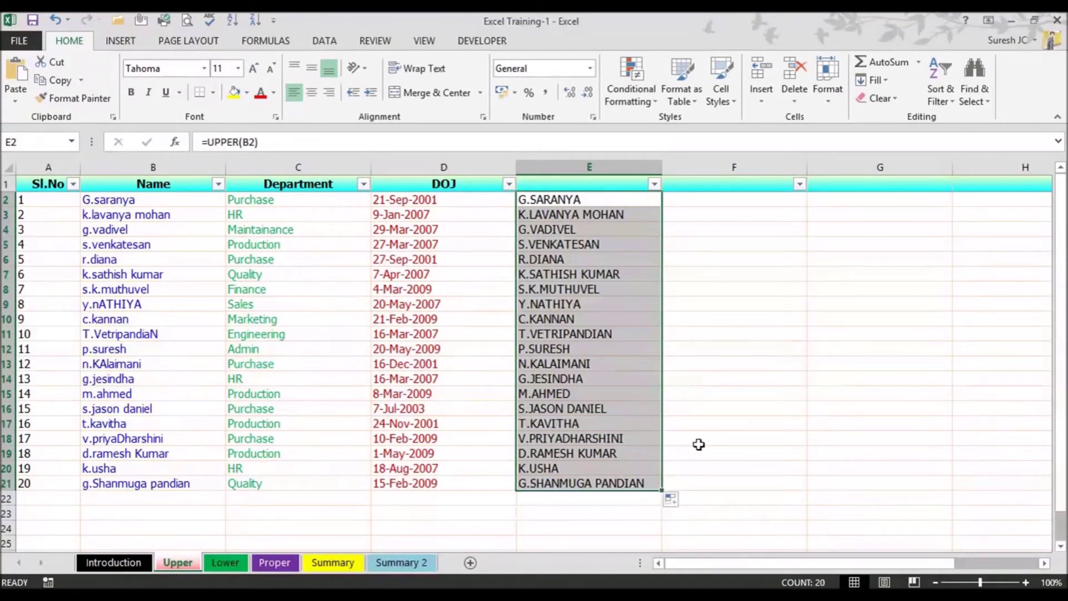
pyautogui.click(46, 188)
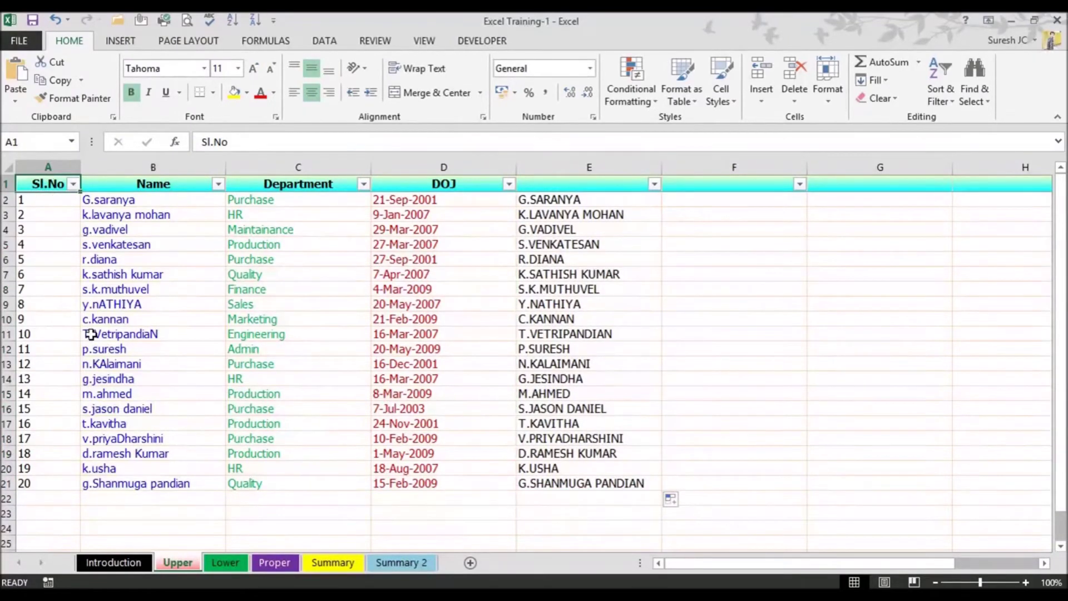
# On the Lower sheet, enter =LOWER(B2) in E2 and fill it down to E21
pyautogui.click(211, 564)
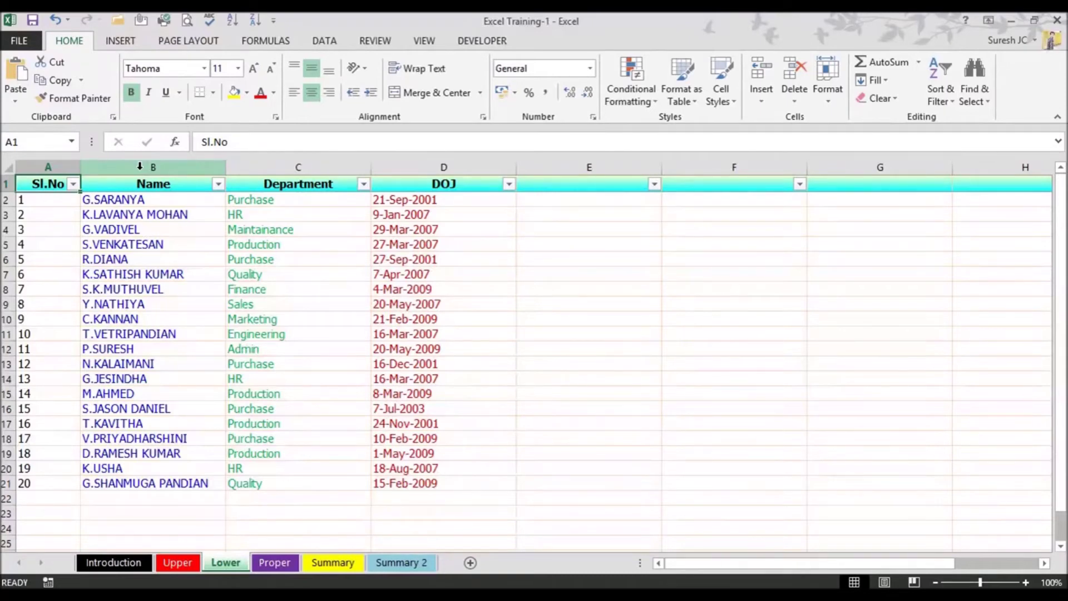
pyautogui.click(556, 201)
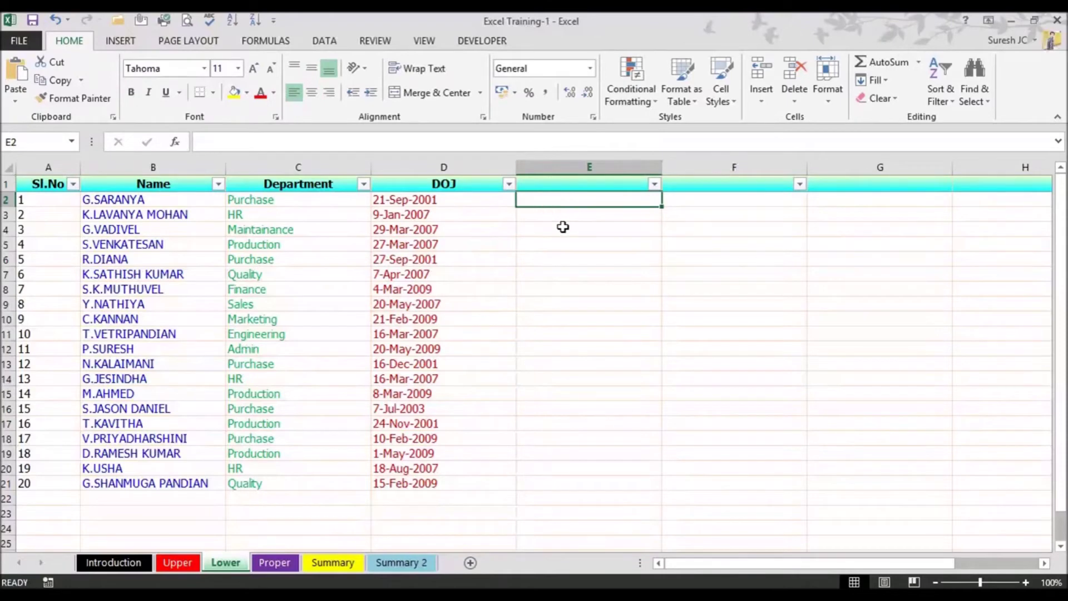
pyautogui.write('=')
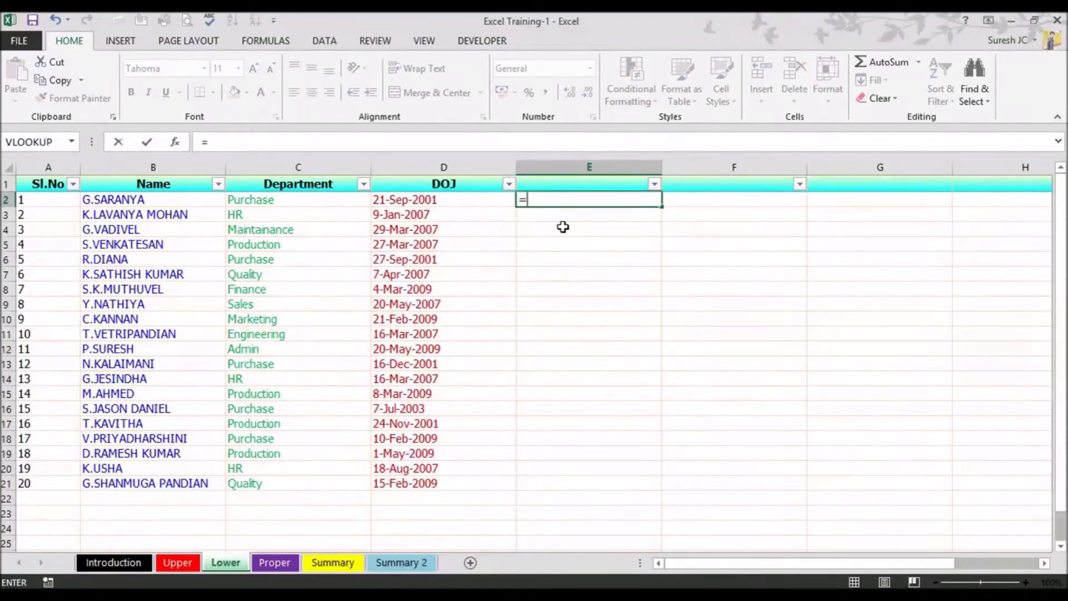
pyautogui.write('l')
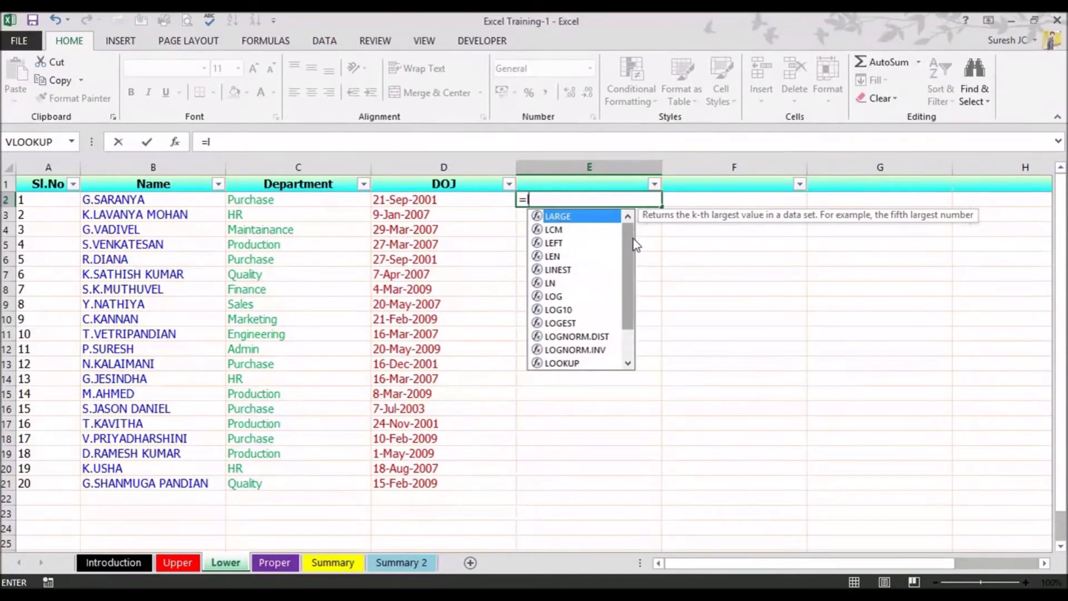
pyautogui.moveTo(629, 238); pyautogui.dragTo(630, 265)
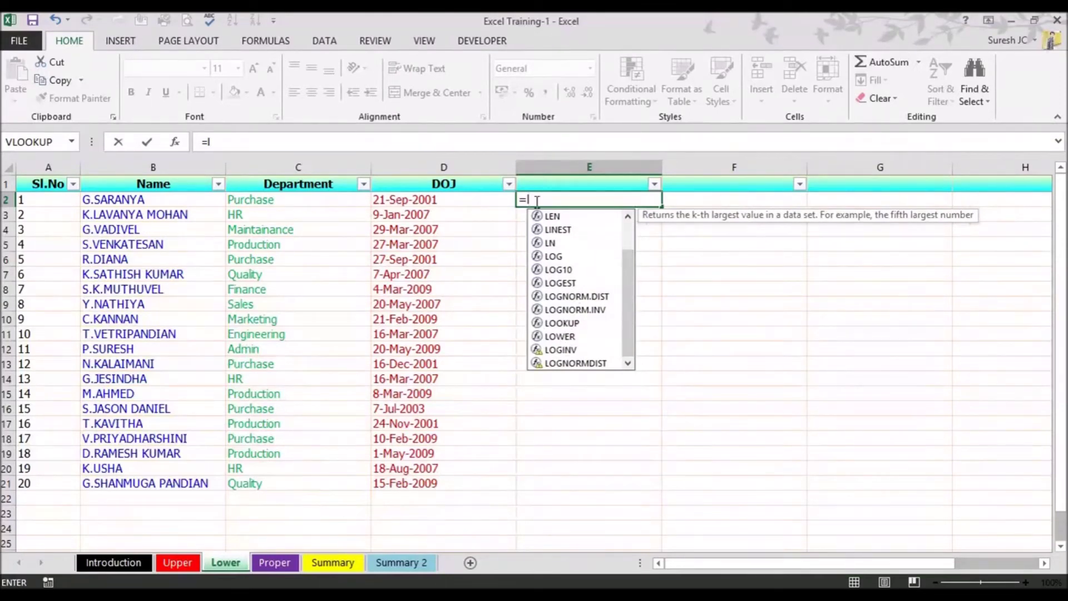
pyautogui.write('ower')
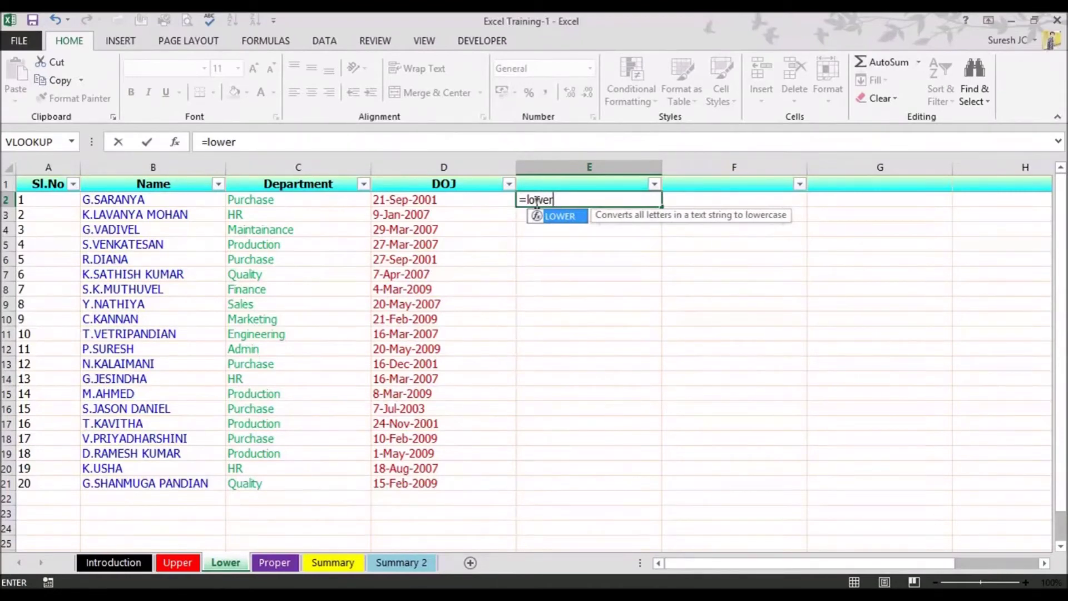
pyautogui.write('(')
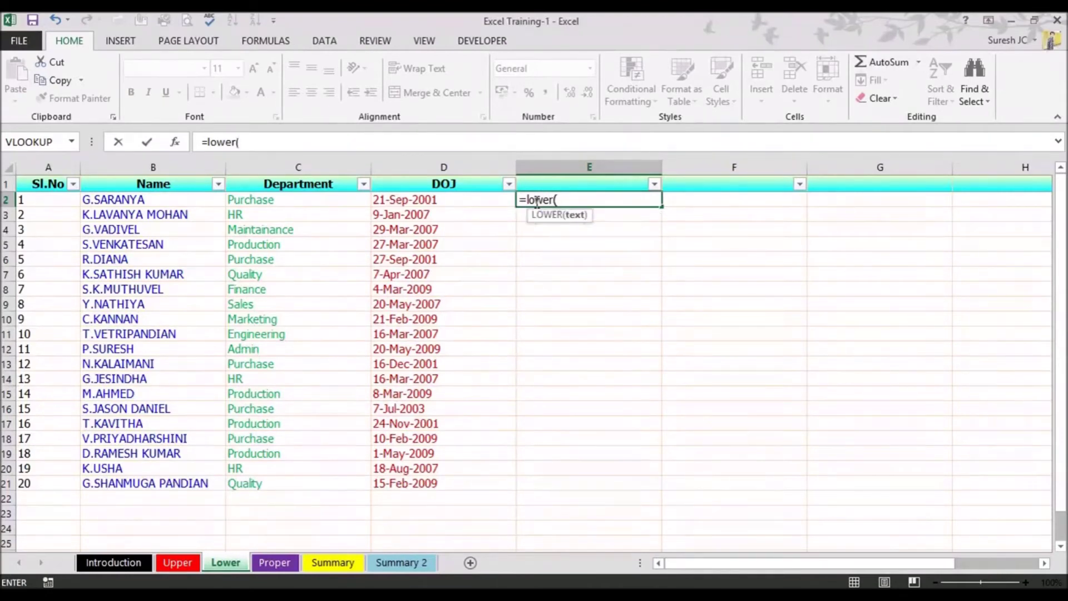
pyautogui.click(186, 199)
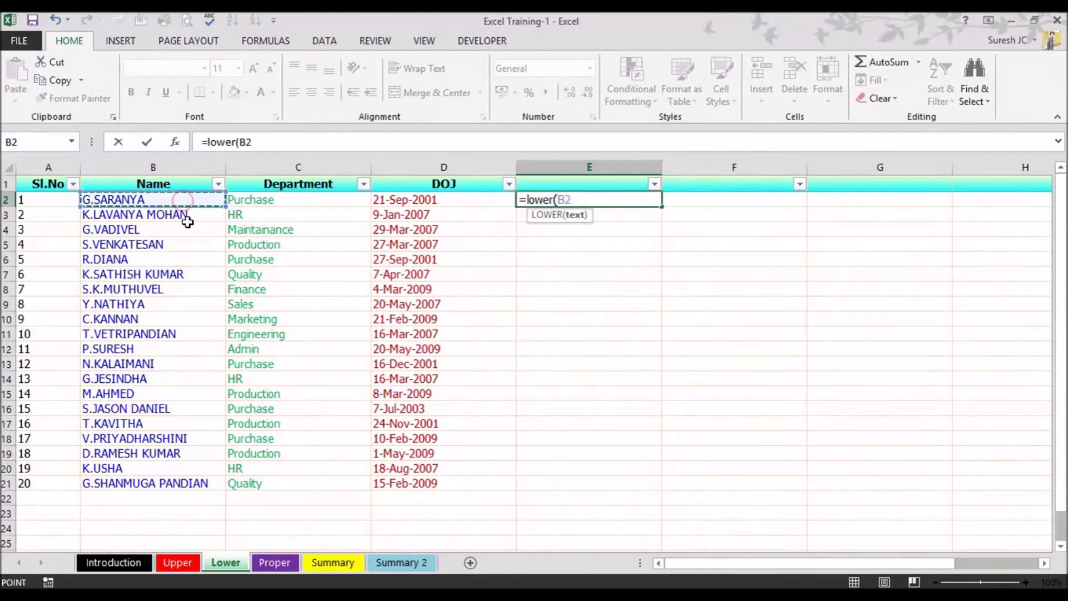
pyautogui.write(')')
pyautogui.press('Return')
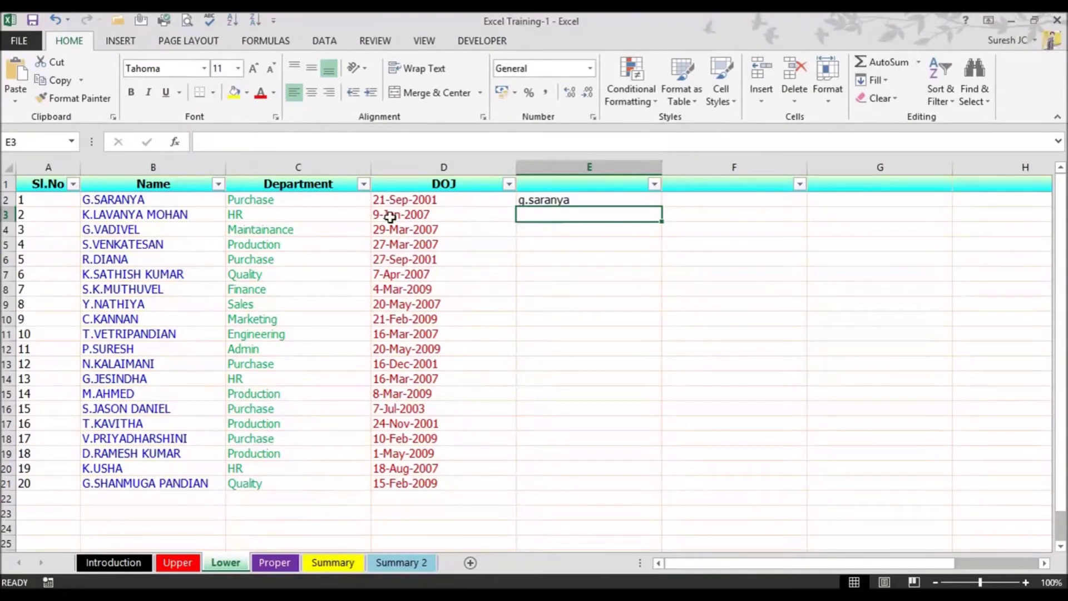
pyautogui.click(629, 201)
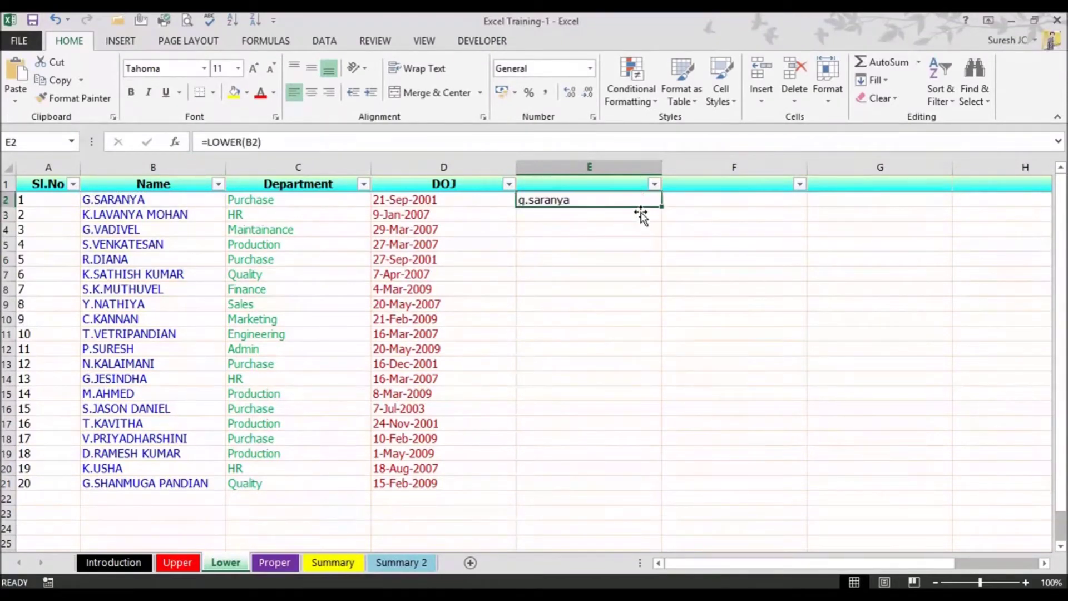
pyautogui.moveTo(662, 206); pyautogui.dragTo(647, 480)
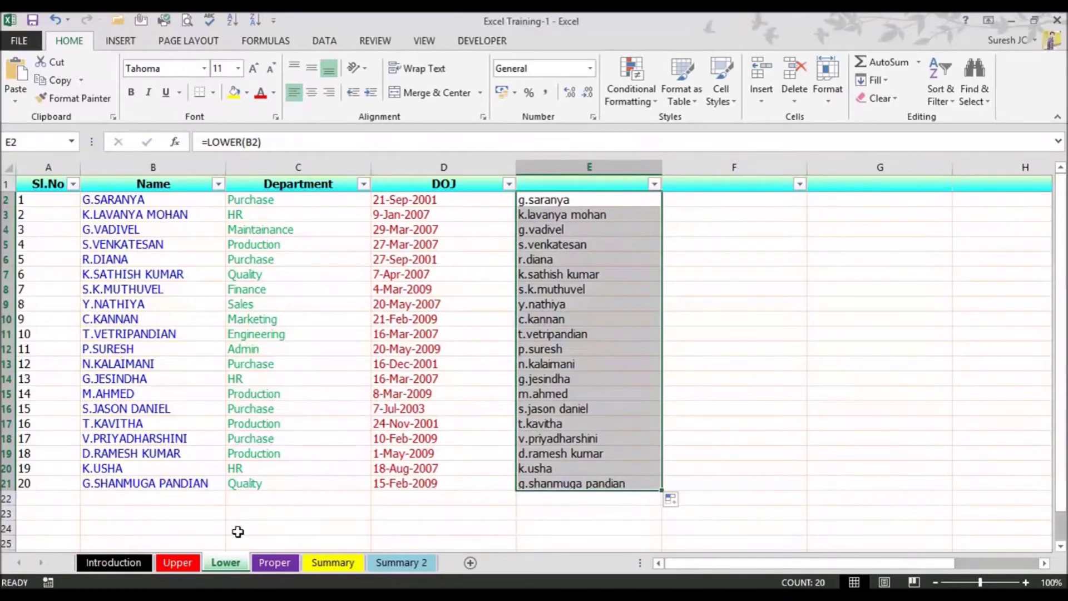
pyautogui.click(188, 562)
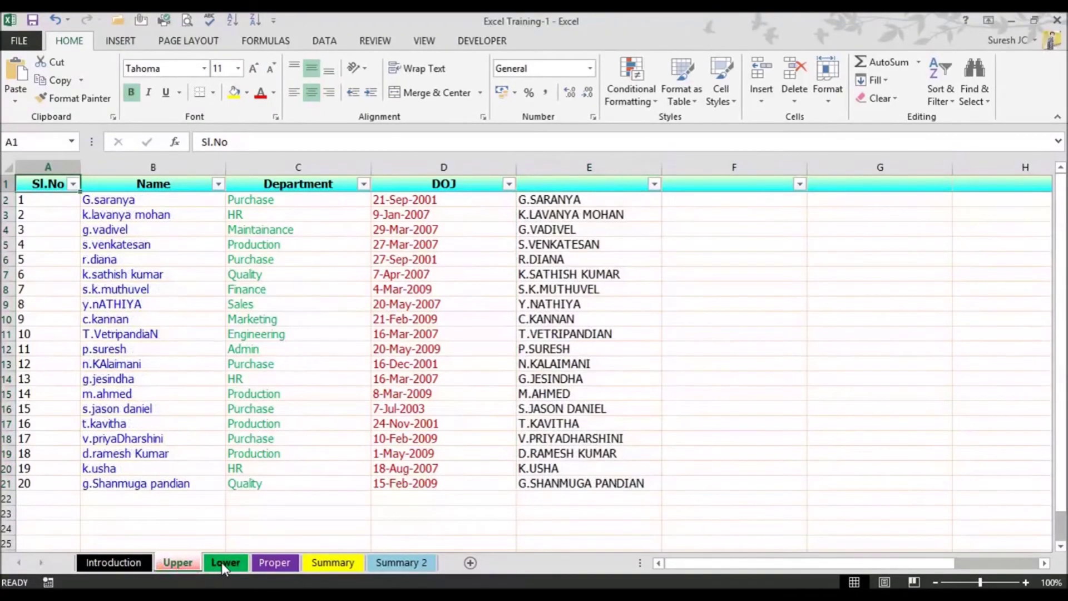
# On the Proper sheet, enter =PROPER(B2) in E2 and fill it down to E21
pyautogui.click(222, 562)
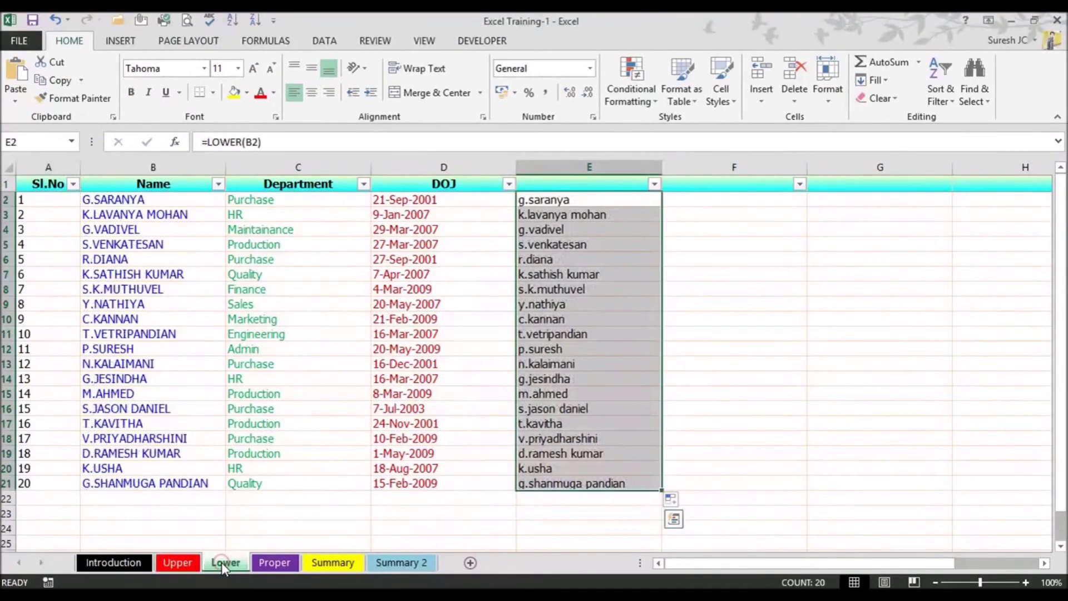
pyautogui.click(265, 561)
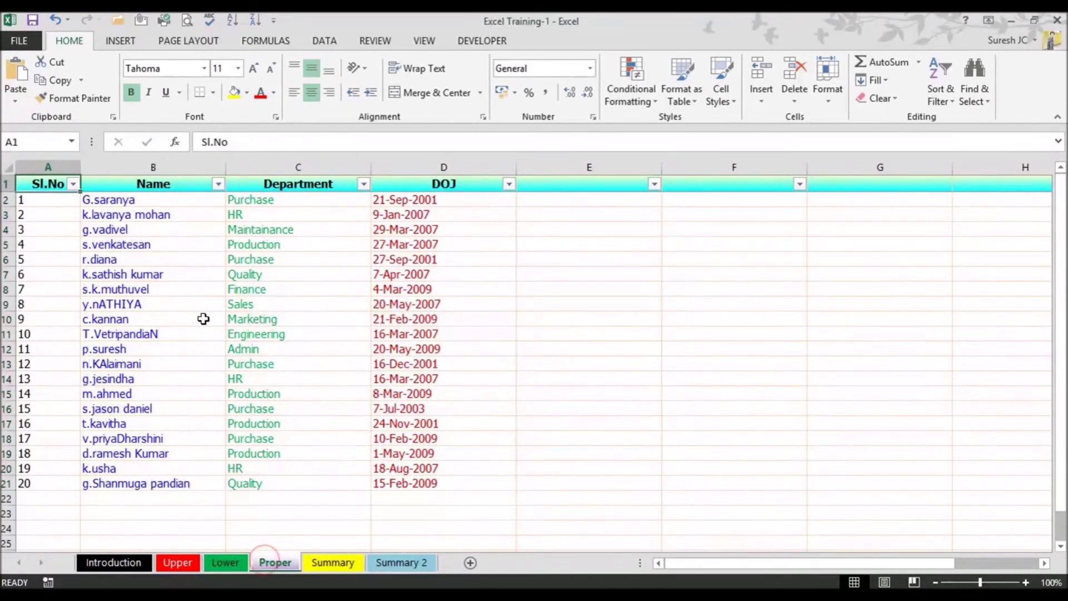
pyautogui.click(185, 201)
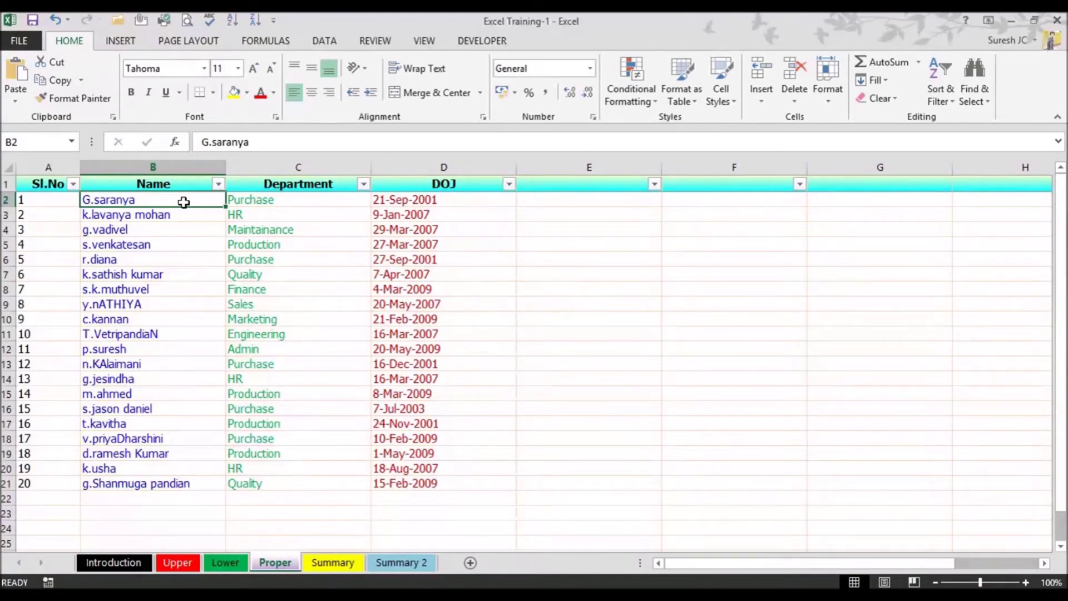
pyautogui.click(563, 200)
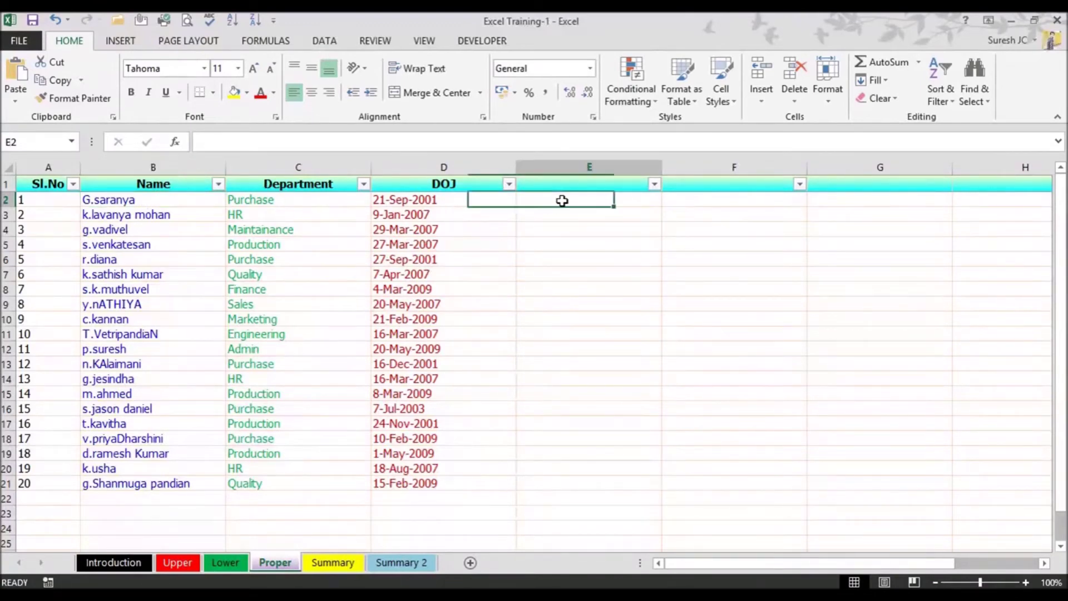
pyautogui.write('=')
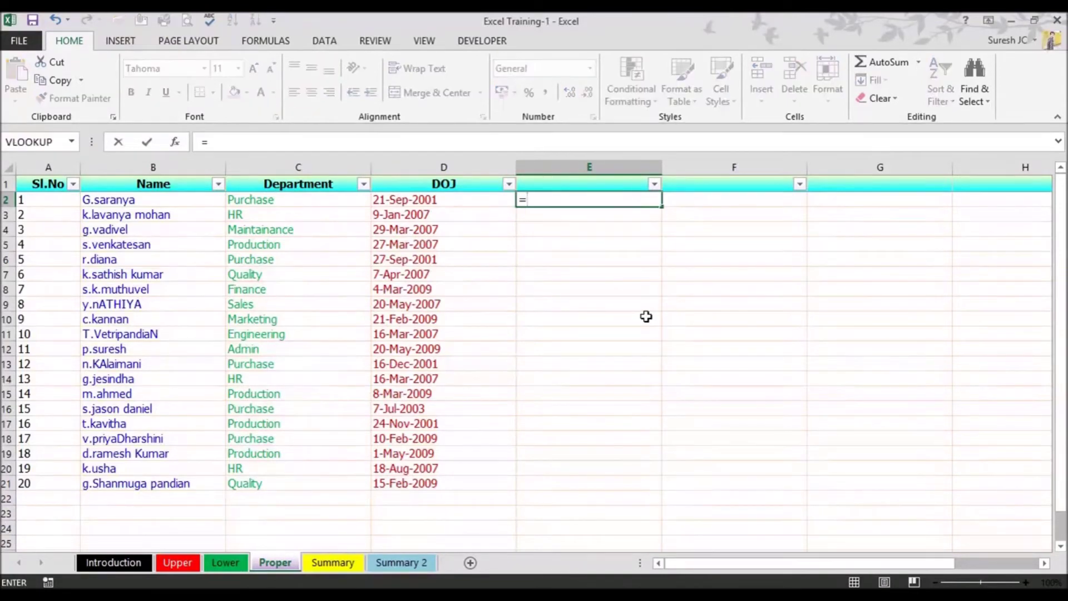
pyautogui.write('pr')
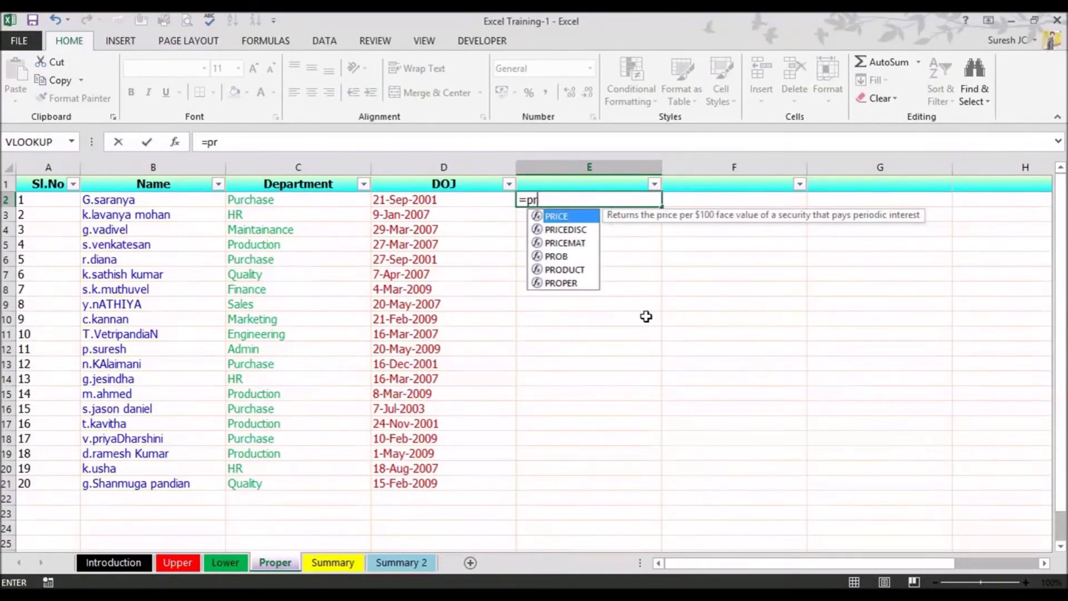
pyautogui.write('o')
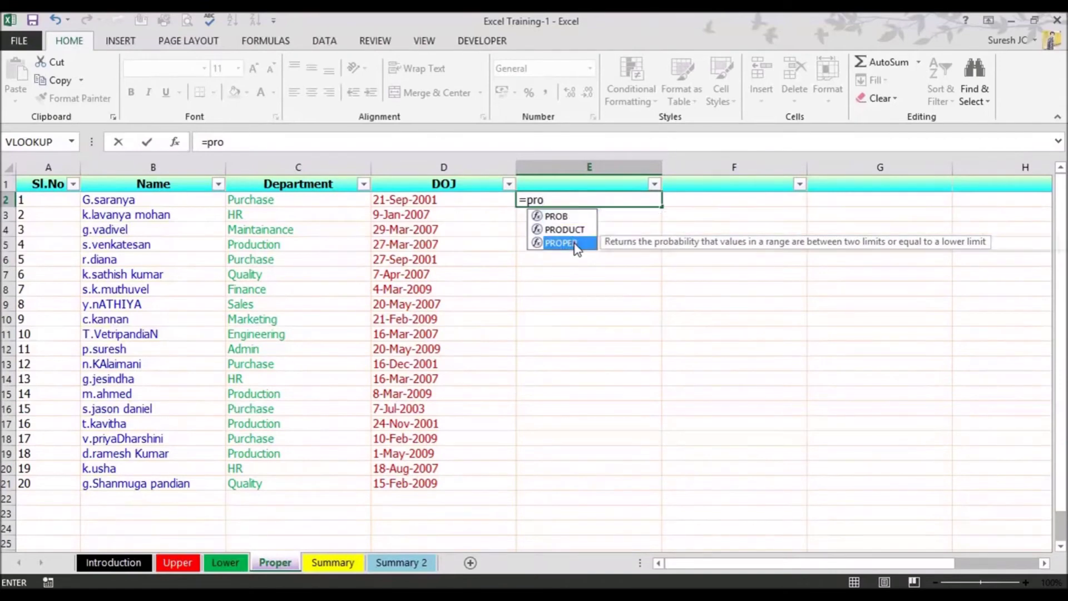
pyautogui.doubleClick(576, 243)
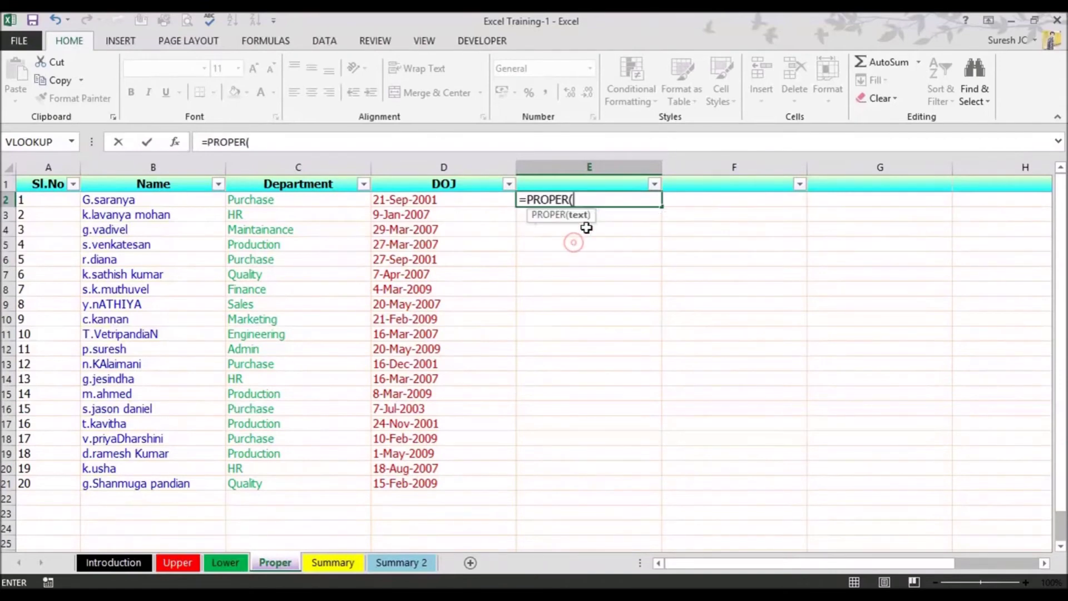
pyautogui.click(126, 200)
pyautogui.write(')')
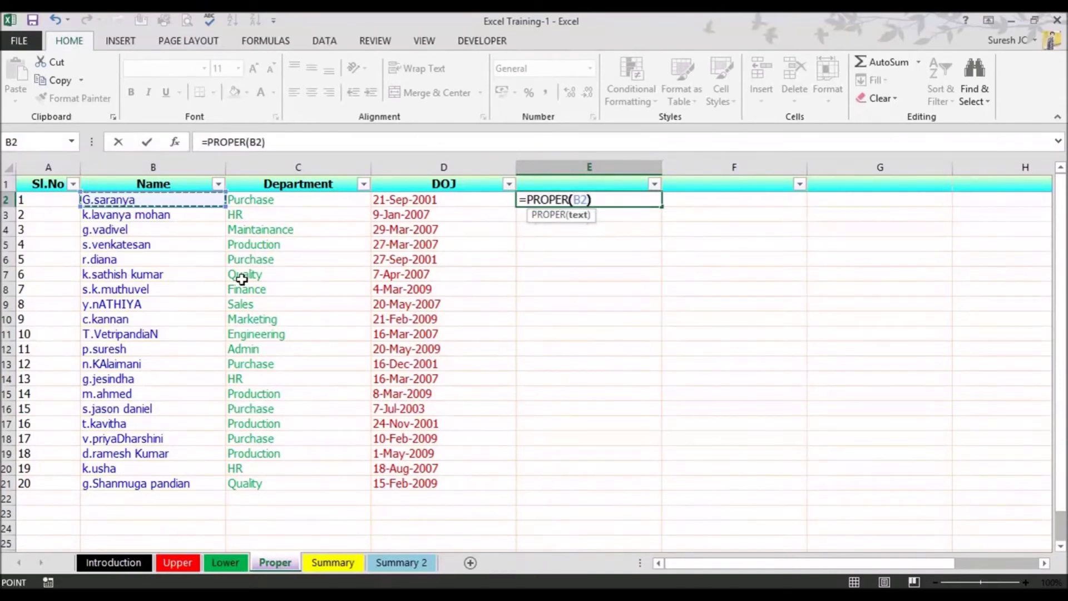
pyautogui.press('Return')
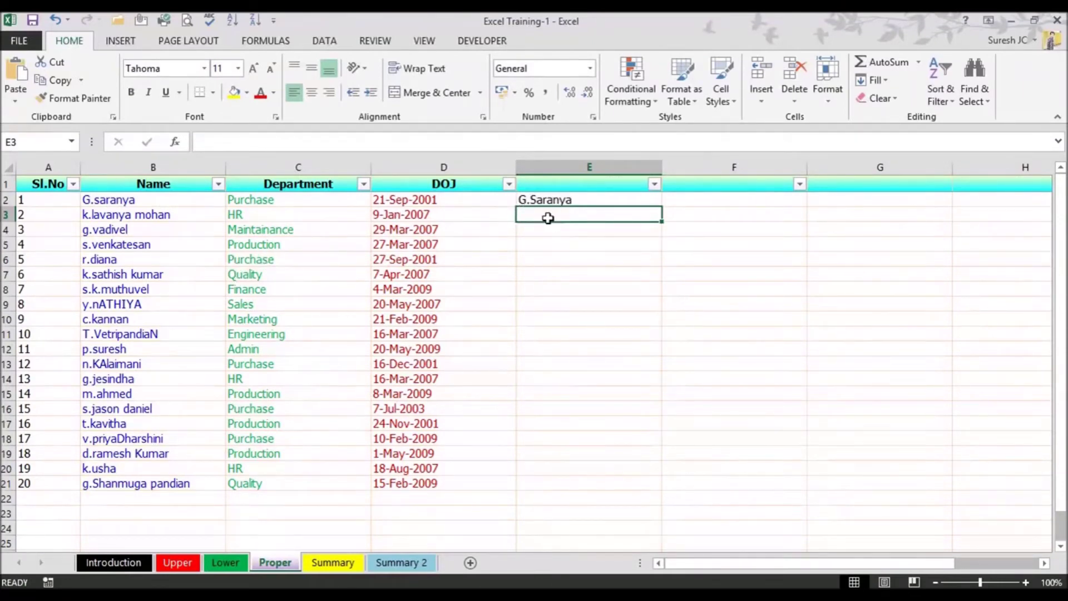
pyautogui.click(654, 201)
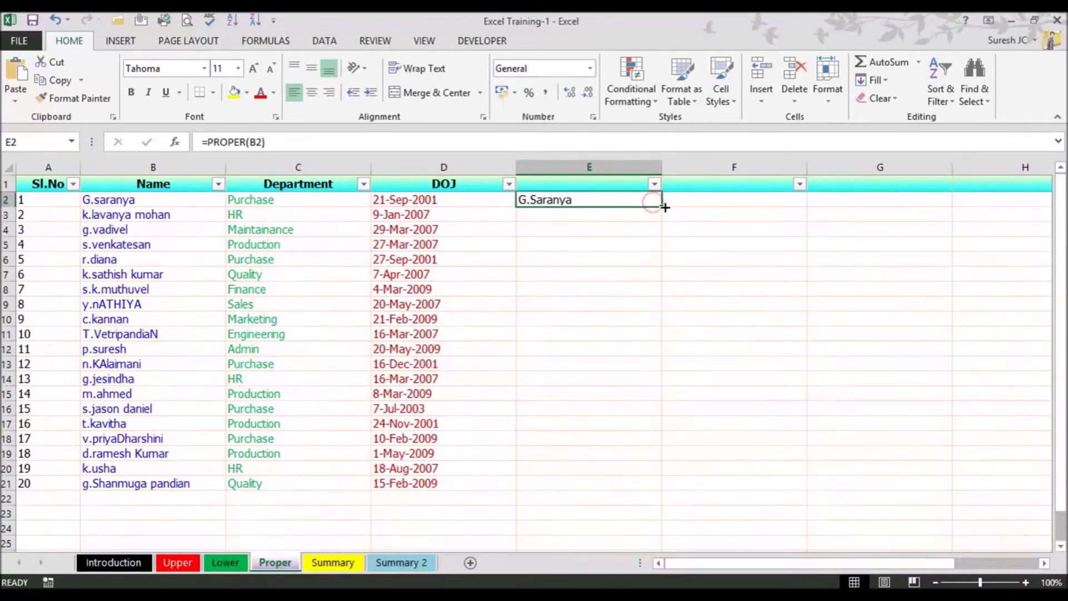
pyautogui.moveTo(661, 207); pyautogui.dragTo(662, 491)
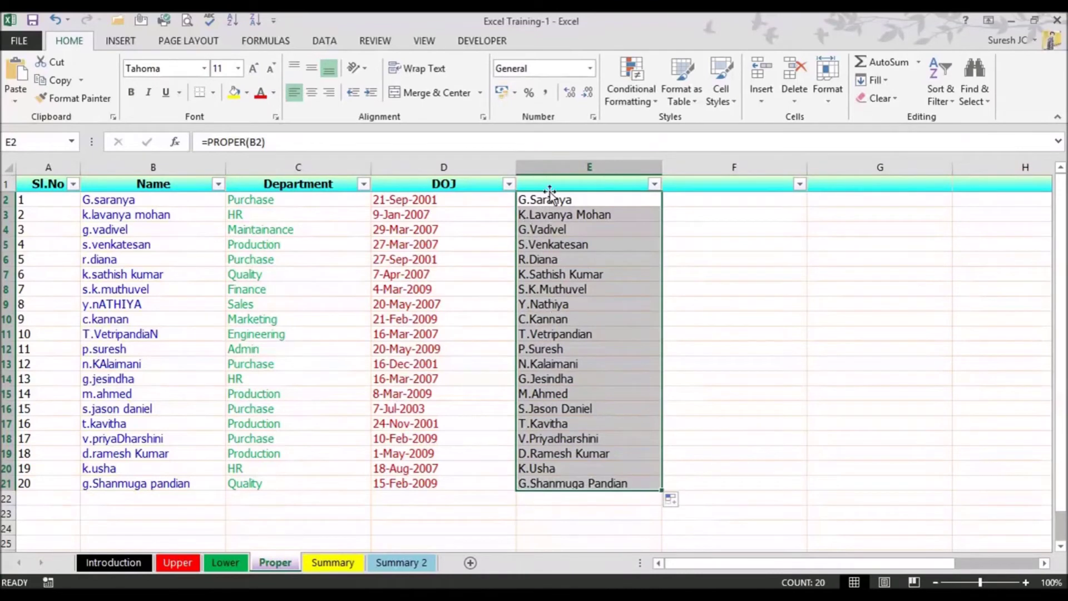
# Compare the original and proper-case names in B11/E11 and B18/E18
pyautogui.click(142, 336)
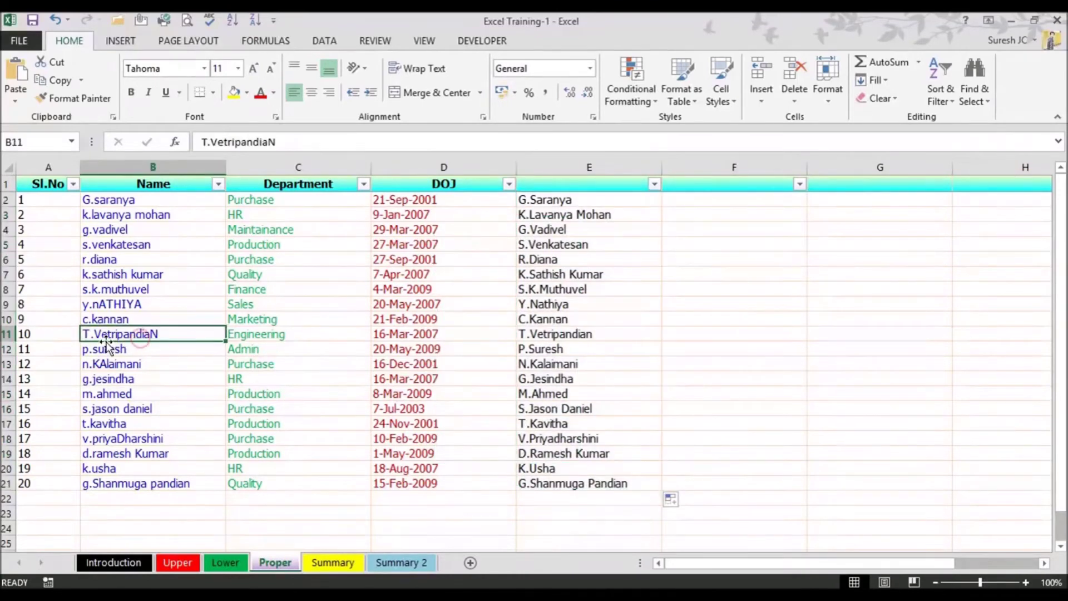
pyautogui.click(593, 335)
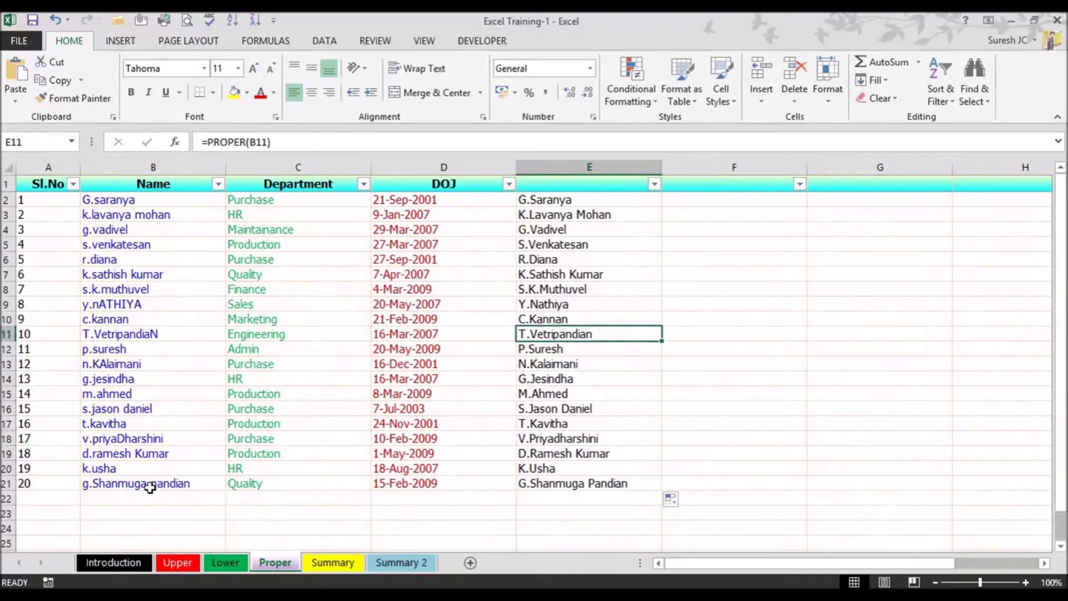
pyautogui.click(146, 441)
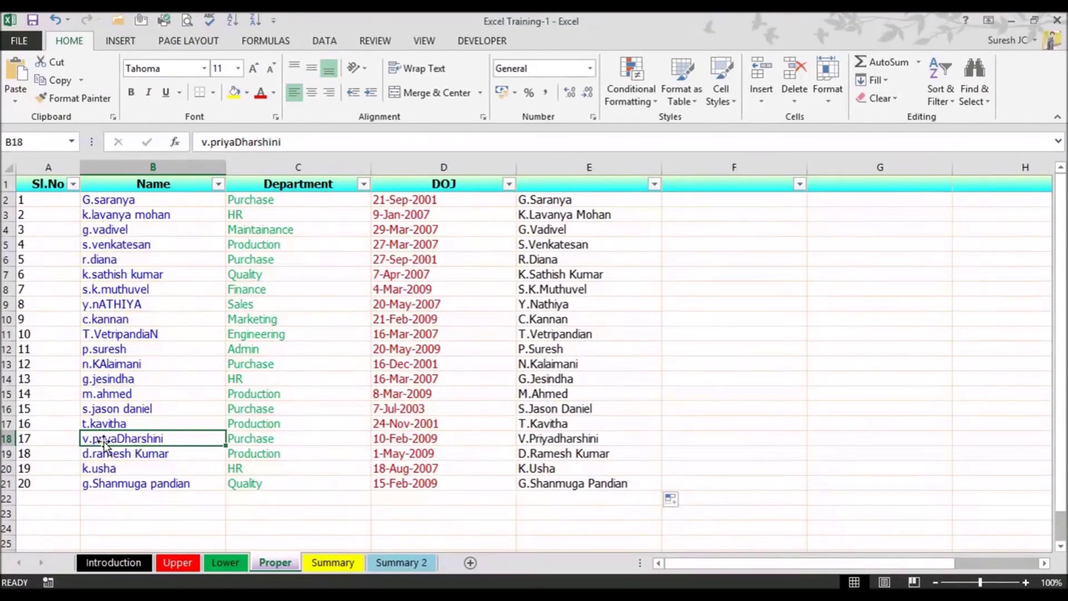
pyautogui.click(549, 450)
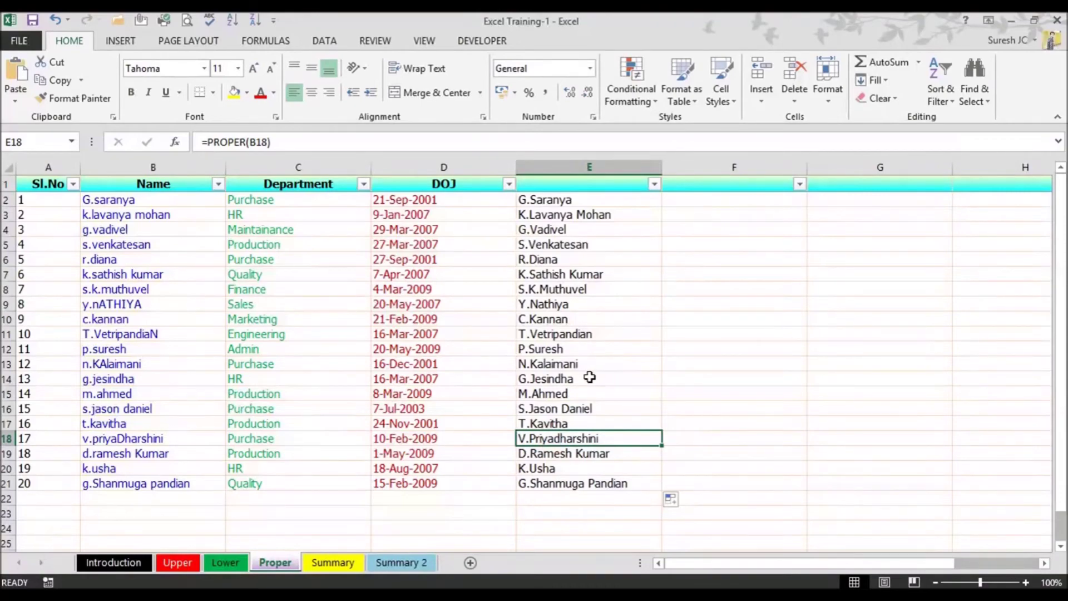
# Flip through the Upper, Lower and Proper sheets to the Summary sheet
pyautogui.click(191, 562)
pyautogui.click(223, 562)
pyautogui.click(280, 566)
pyautogui.click(344, 563)
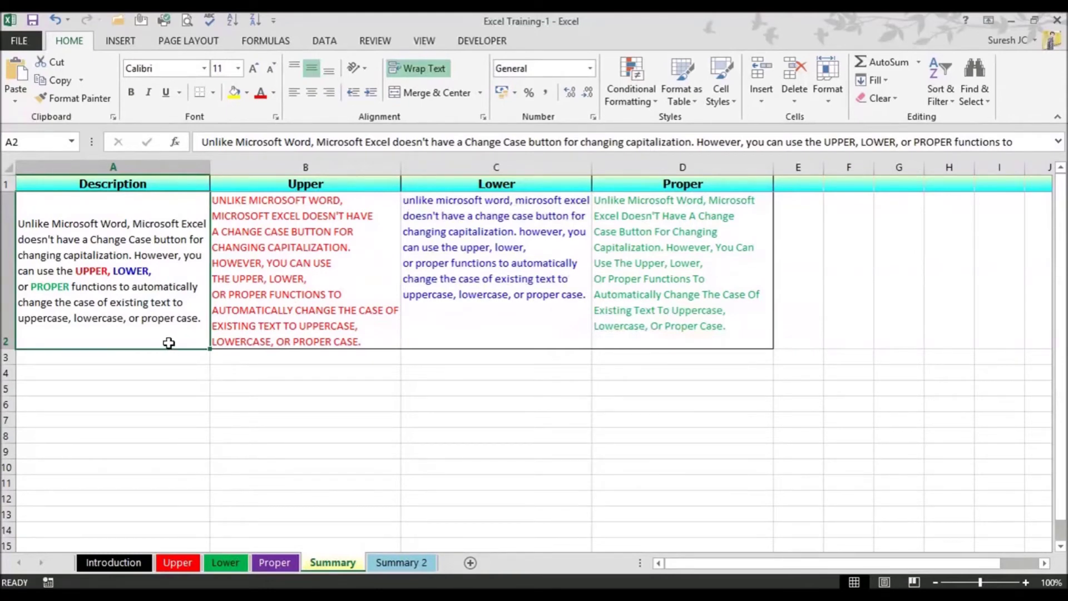
# Review Summary's original text in A2 and its UPPER, LOWER and PROPER formulas in B2:D2
pyautogui.click(288, 251)
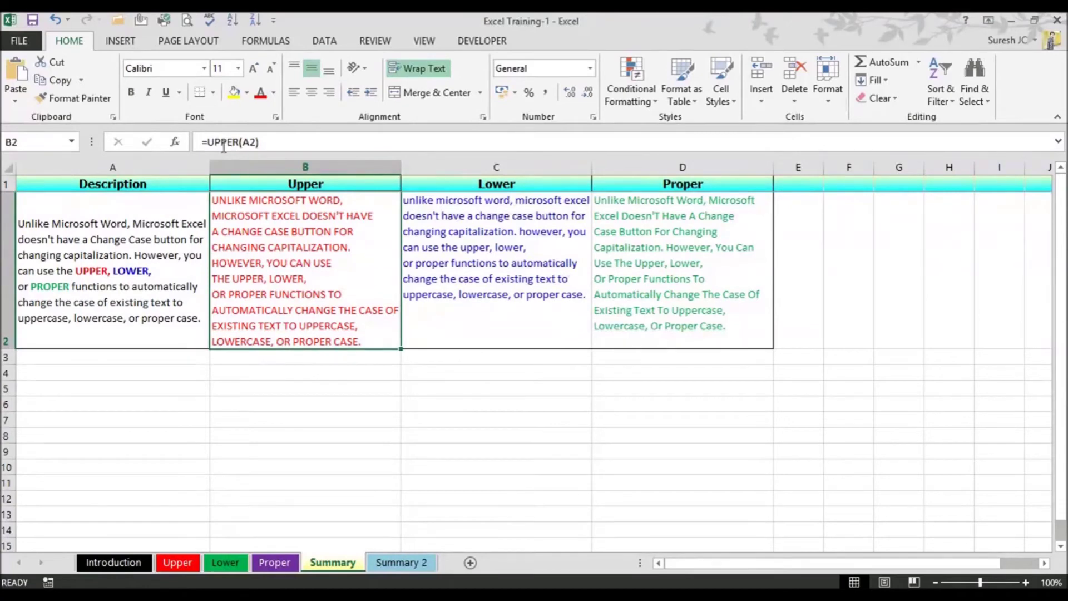
pyautogui.click(35, 233)
pyautogui.click(272, 246)
pyautogui.click(492, 259)
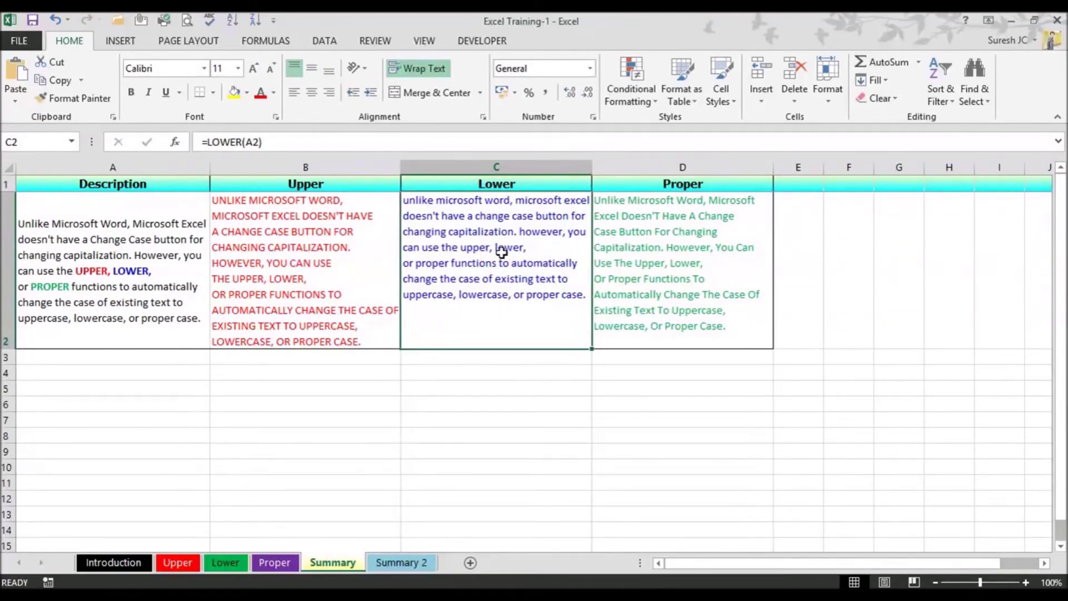
pyautogui.click(633, 274)
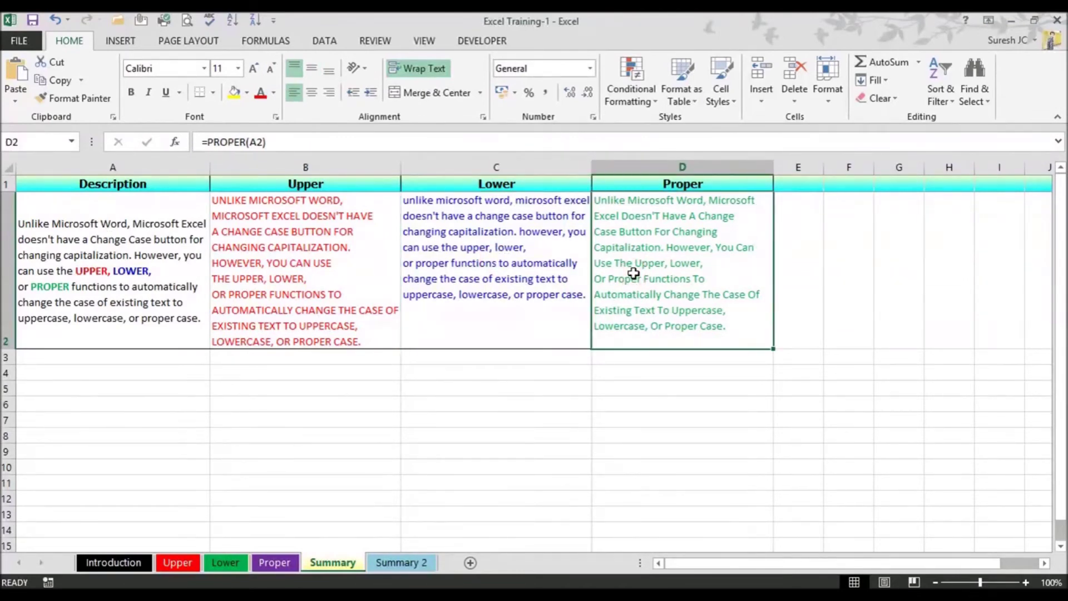
pyautogui.click(100, 255)
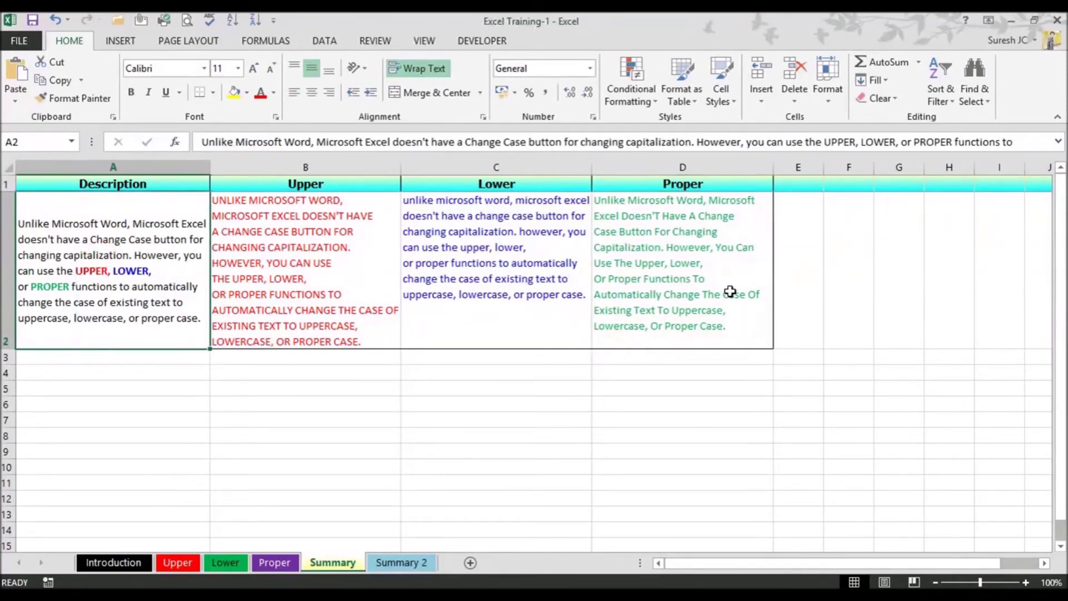
pyautogui.click(729, 290)
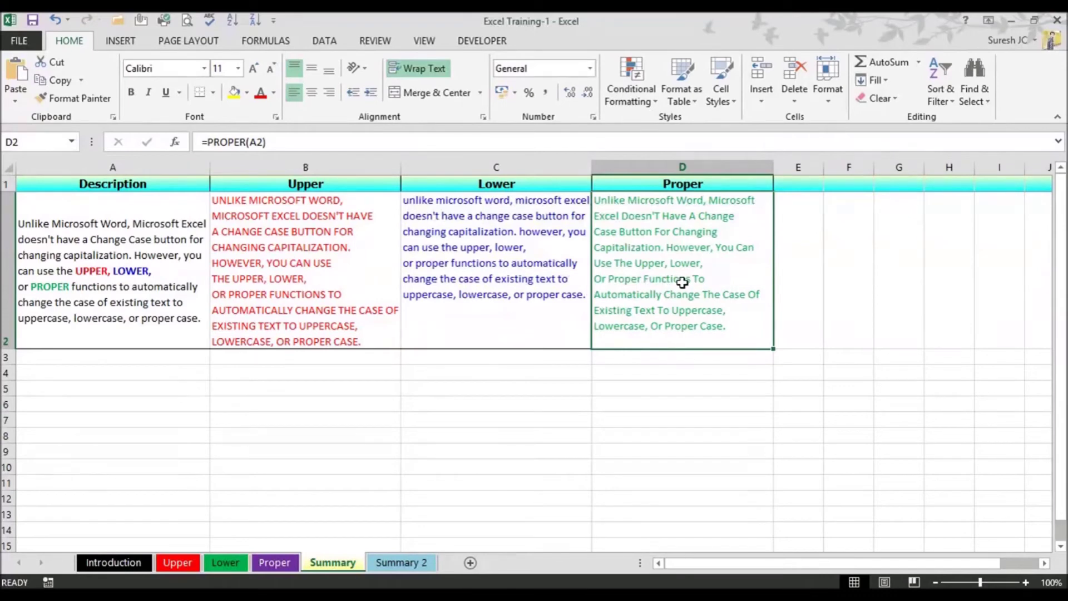
pyautogui.click(128, 258)
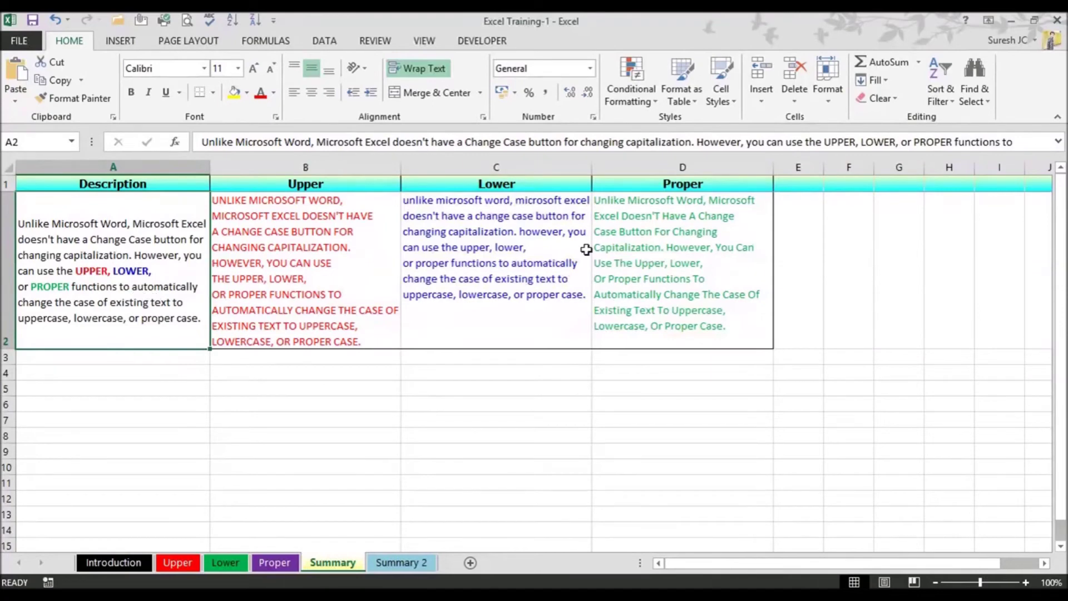
pyautogui.click(646, 238)
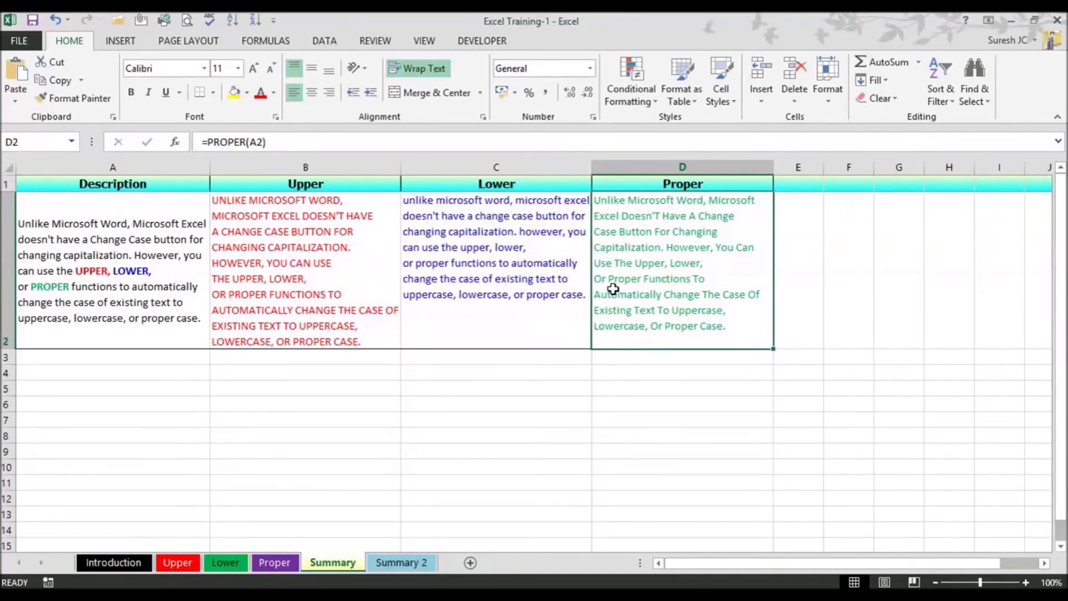
pyautogui.click(519, 277)
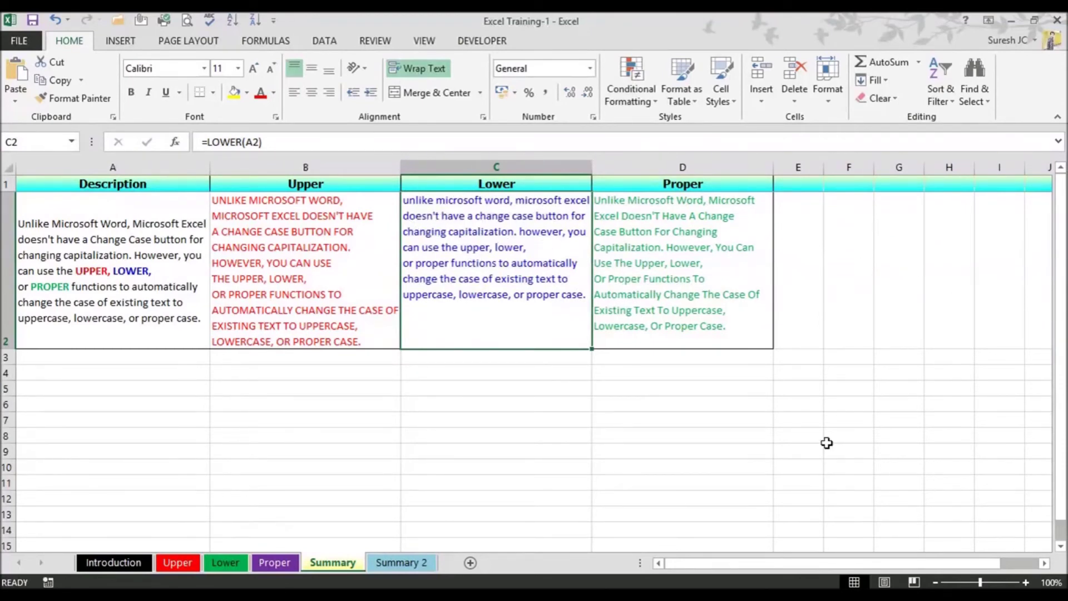
pyautogui.click(389, 563)
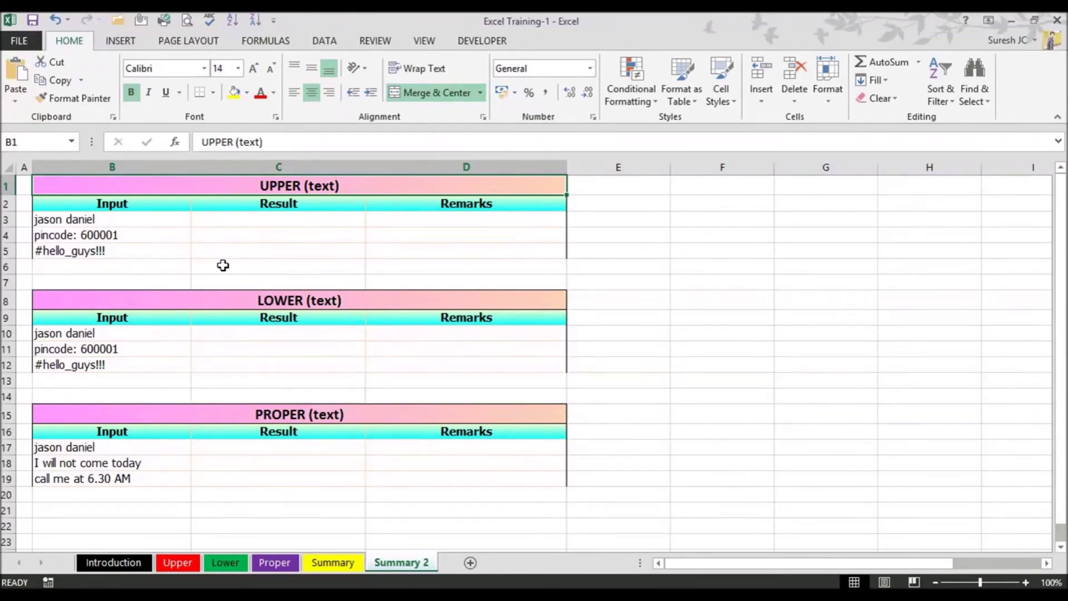
pyautogui.click(241, 220)
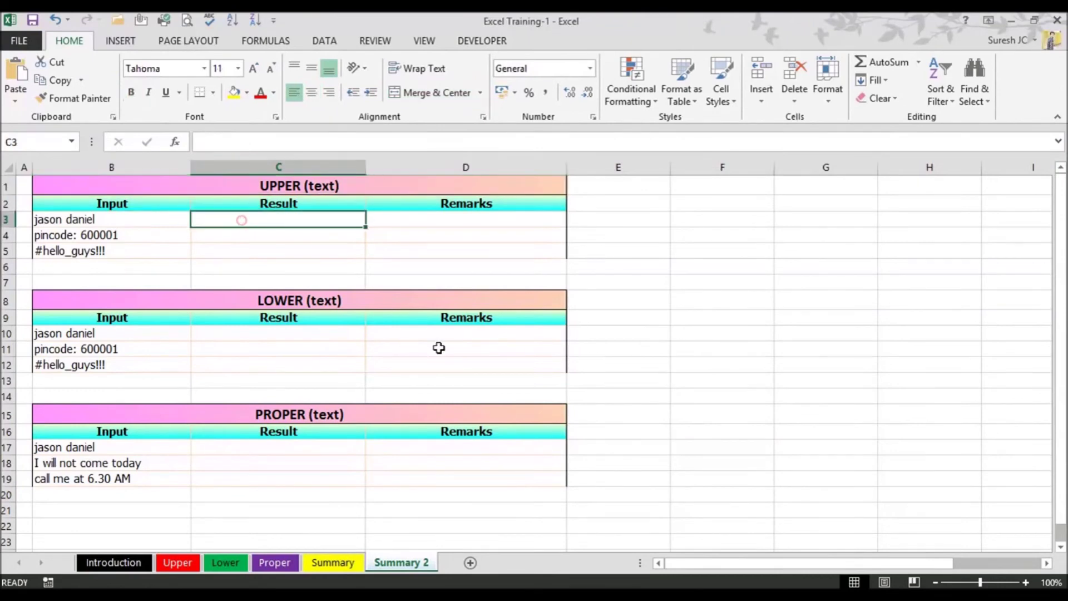
pyautogui.write('=')
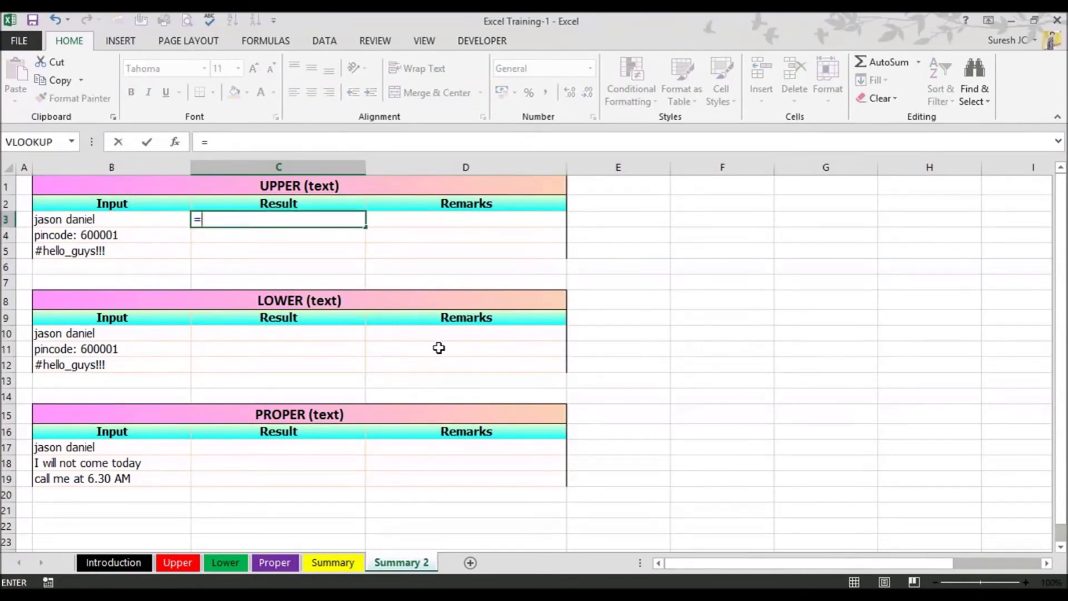
pyautogui.write('upp')
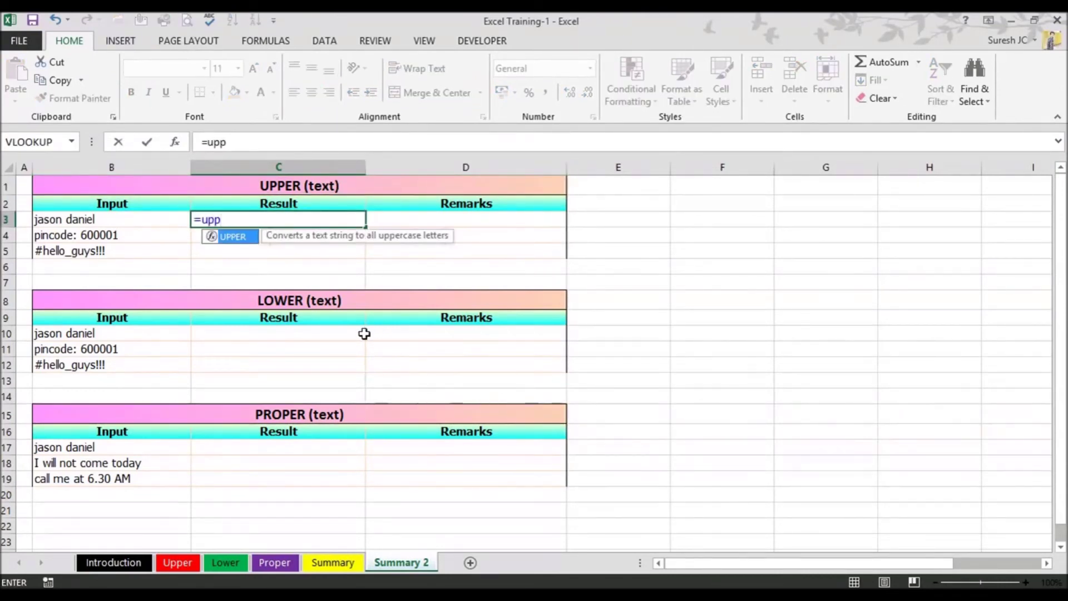
pyautogui.doubleClick(232, 237)
pyautogui.click(124, 215)
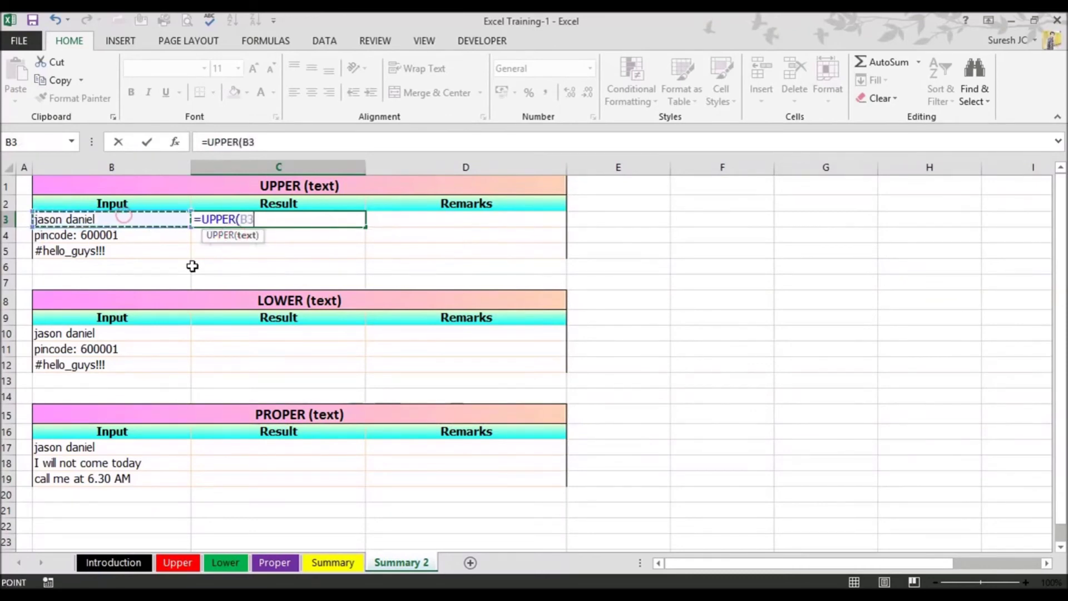
pyautogui.write(')')
pyautogui.press('Return')
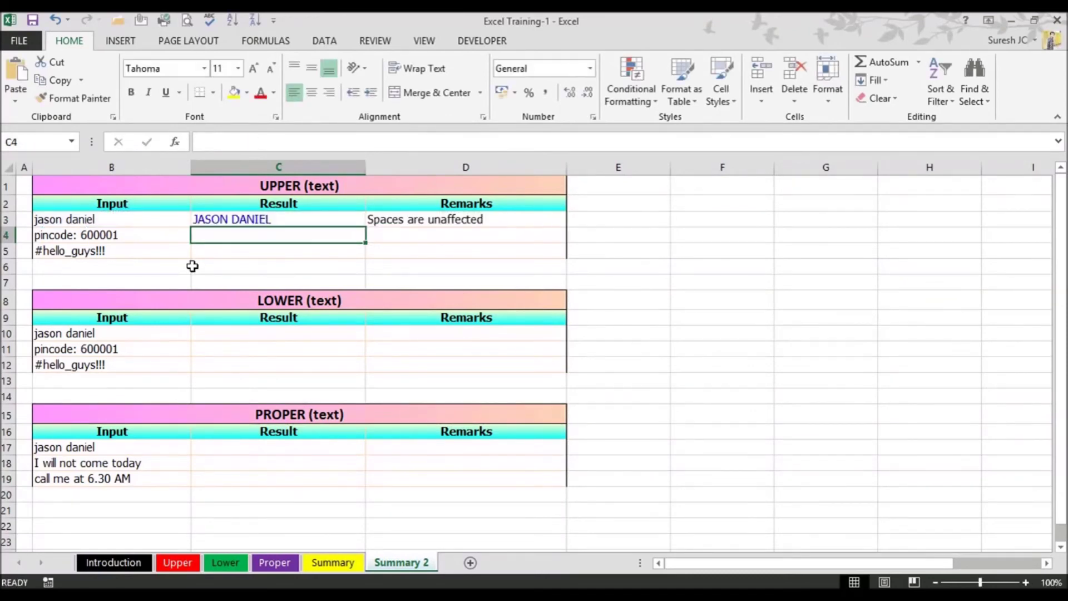
pyautogui.click(286, 218)
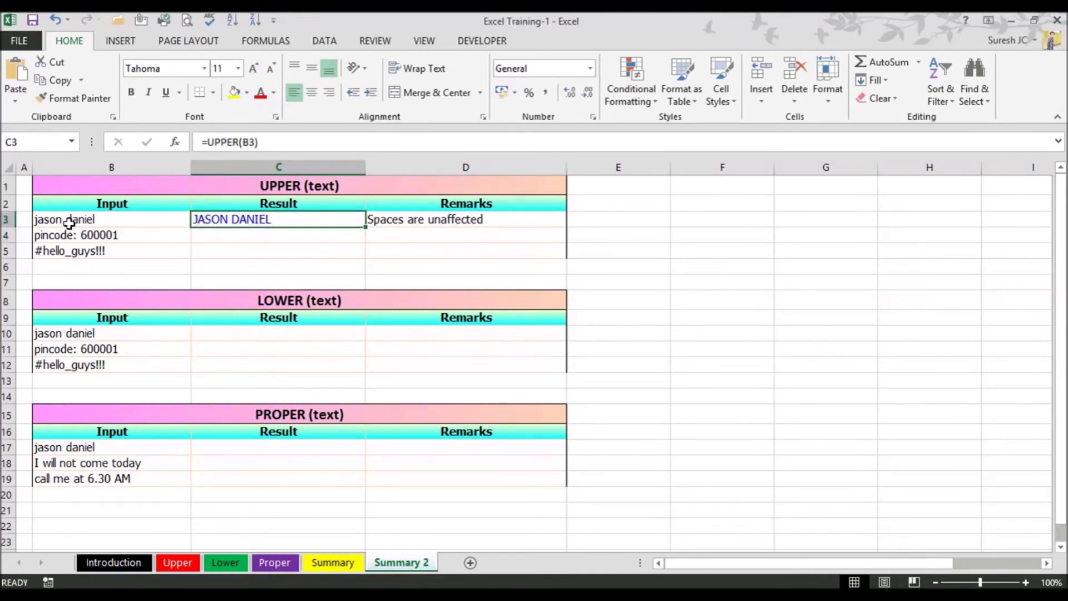
pyautogui.click(69, 222)
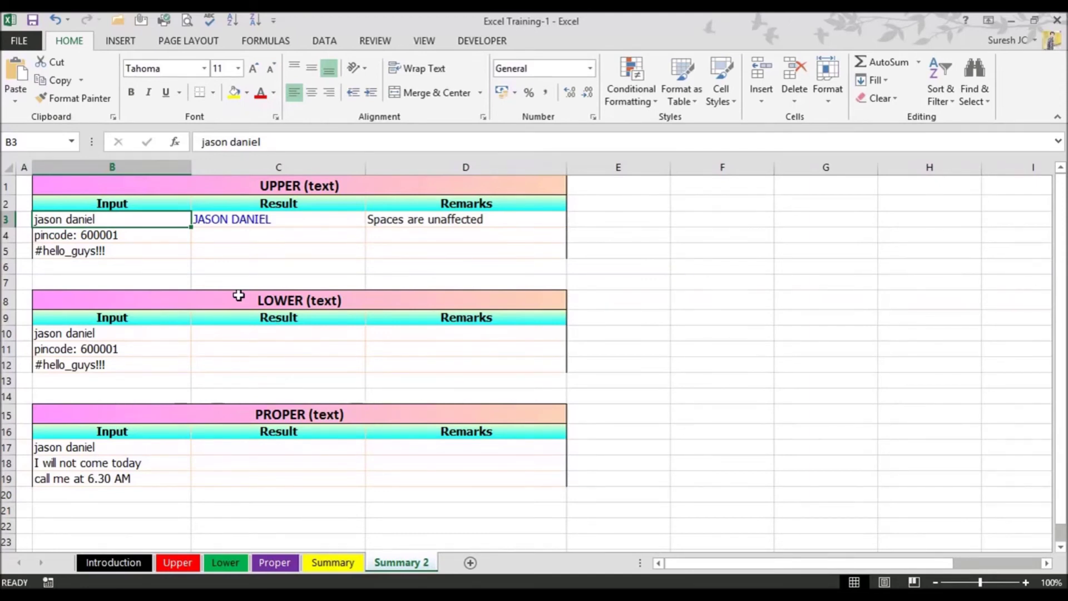
# Copy the UPPER formula down into C4 and C5, checking PINCODE: 600001 and #HELLO_GUYS!!!
pyautogui.click(239, 220)
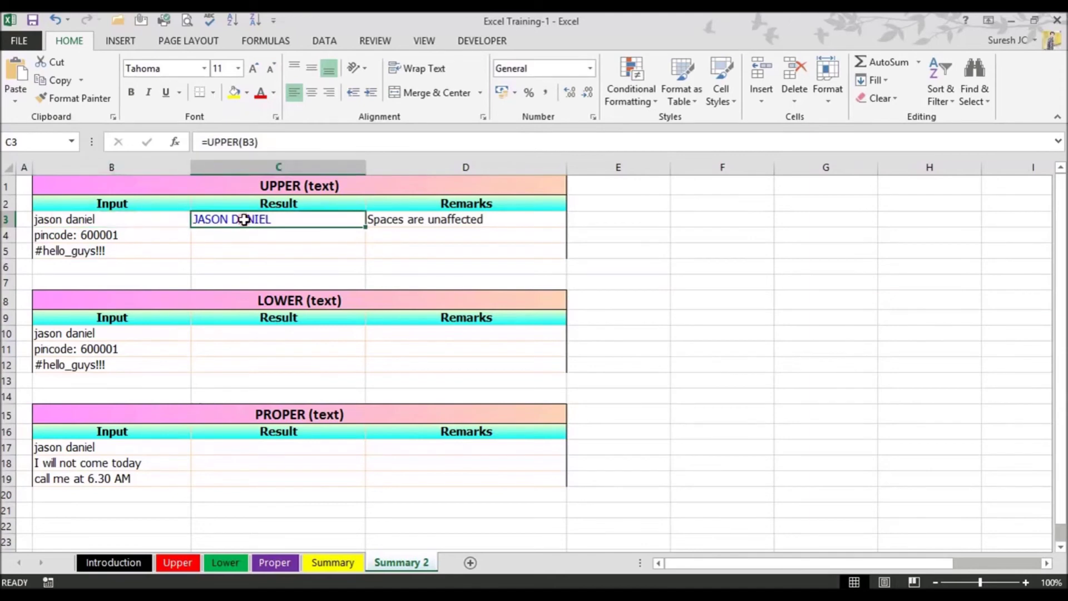
pyautogui.moveTo(365, 227); pyautogui.dragTo(331, 243)
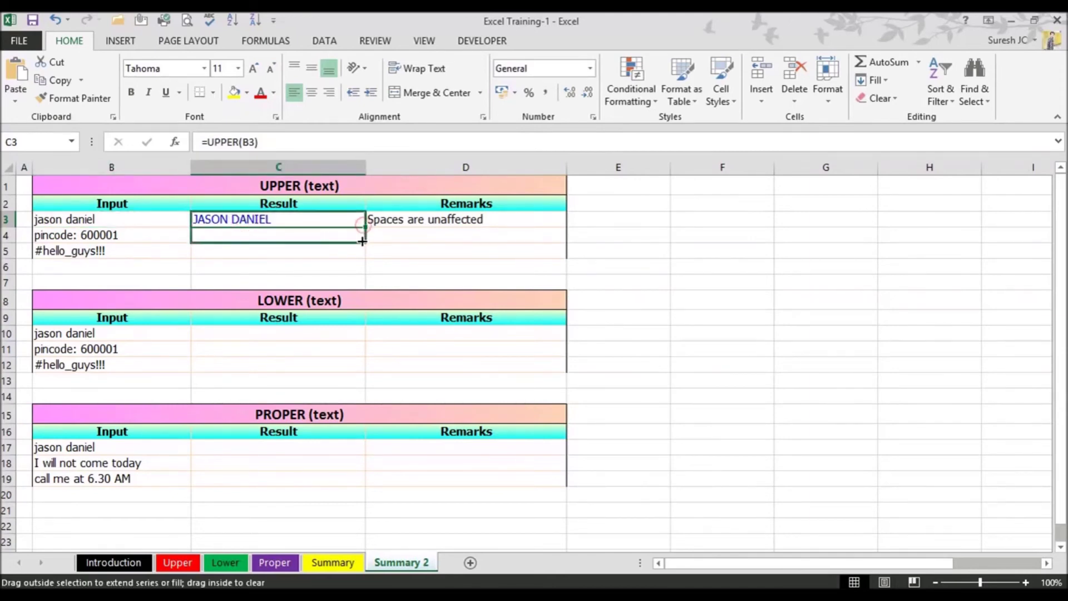
pyautogui.write('Numbers are unaffected')
pyautogui.click(91, 237)
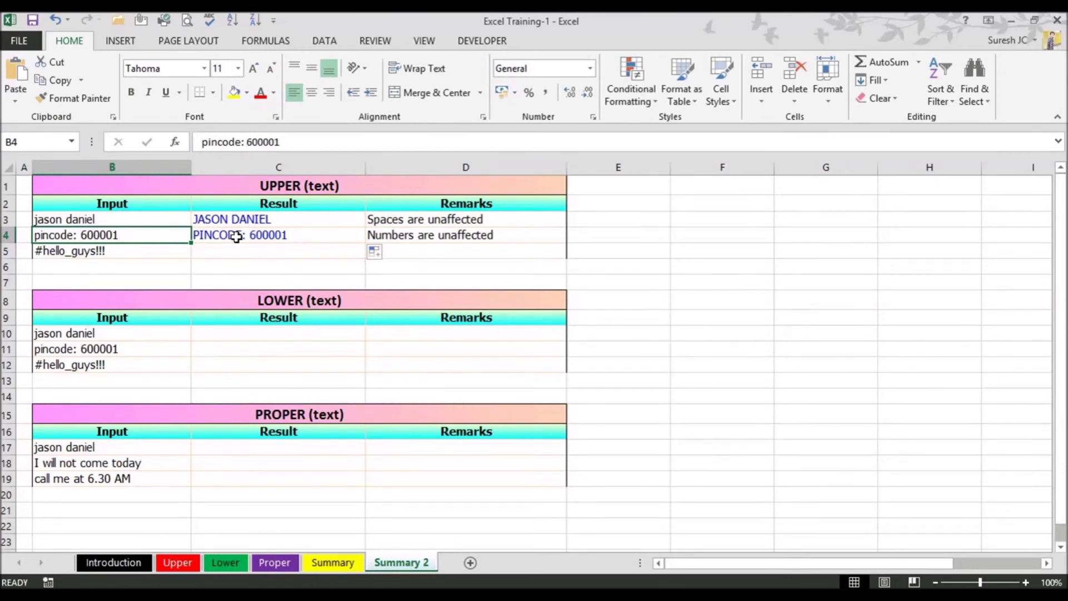
pyautogui.click(254, 233)
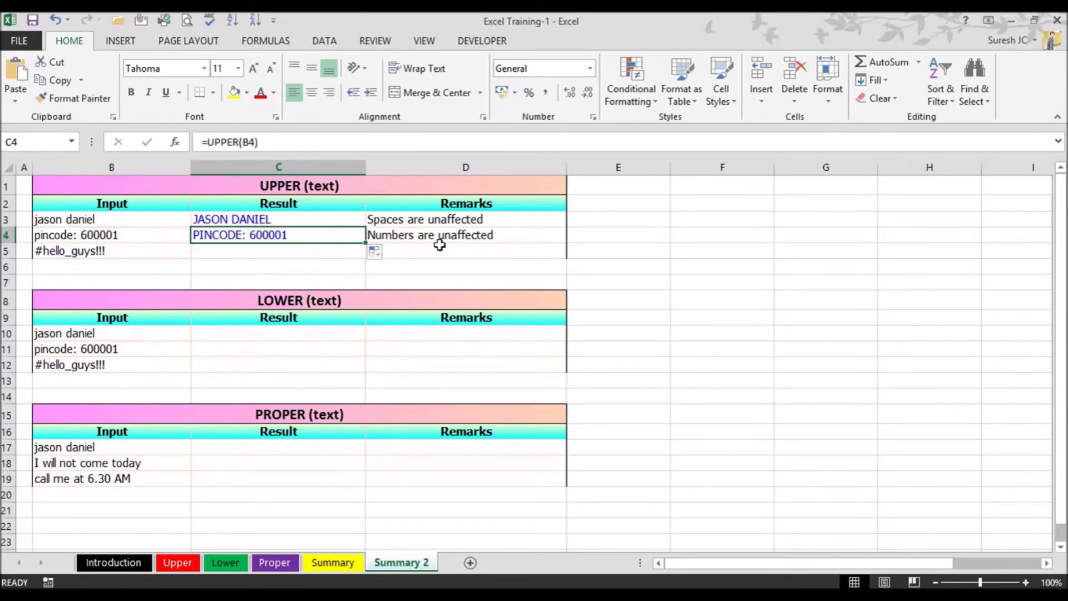
pyautogui.moveTo(364, 243); pyautogui.dragTo(275, 252)
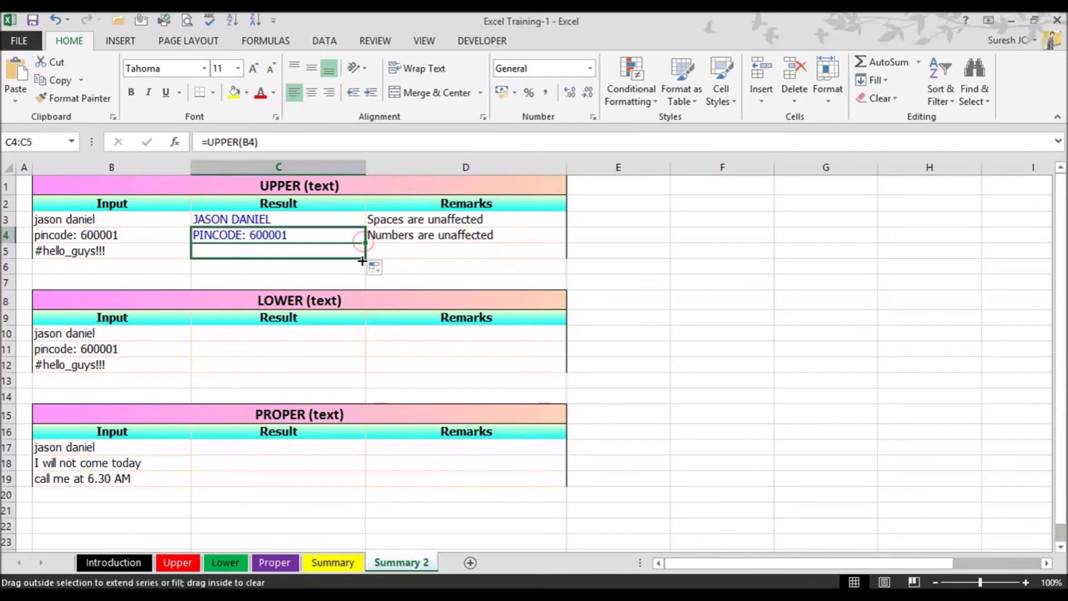
pyautogui.click(233, 252)
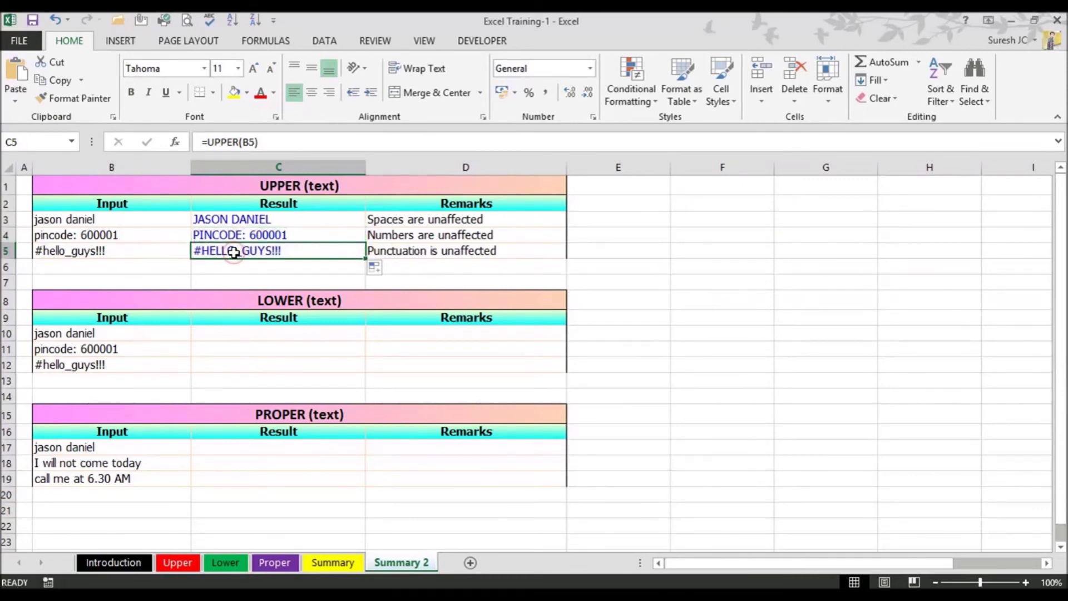
pyautogui.click(49, 249)
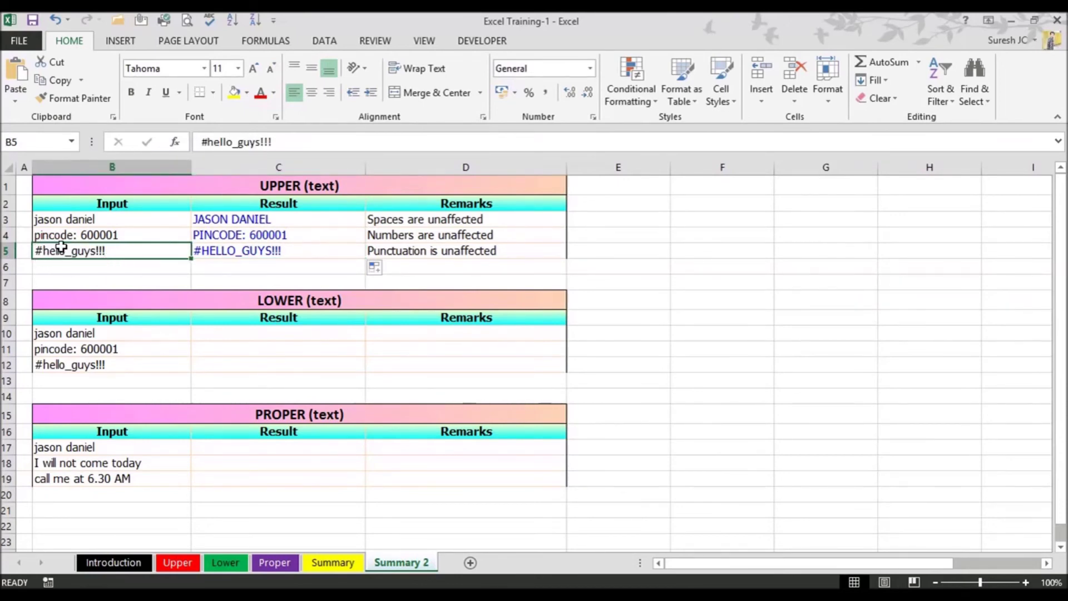
pyautogui.click(267, 250)
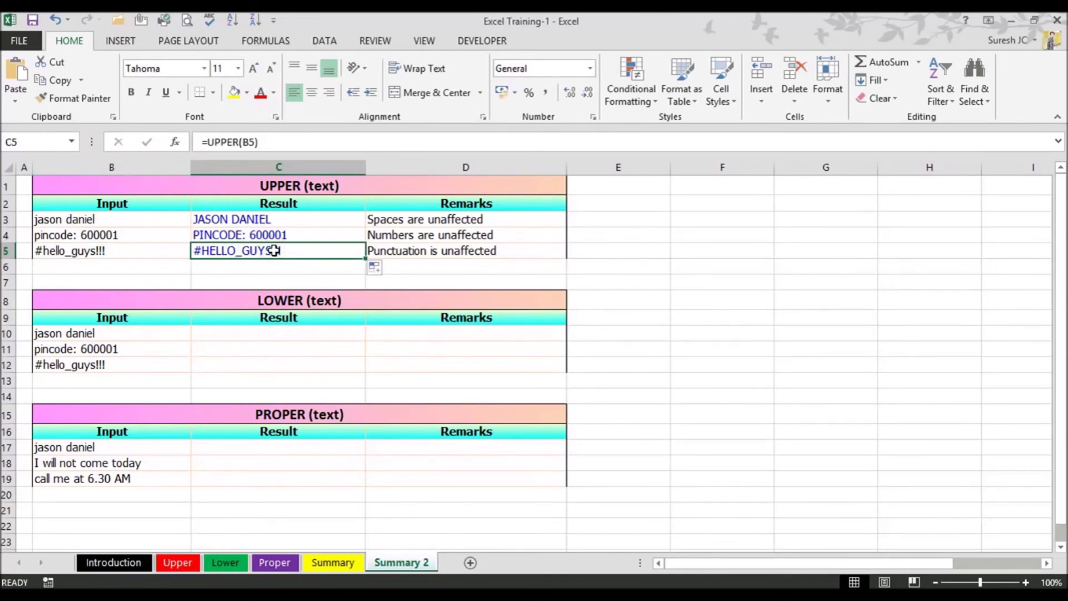
pyautogui.click(280, 331)
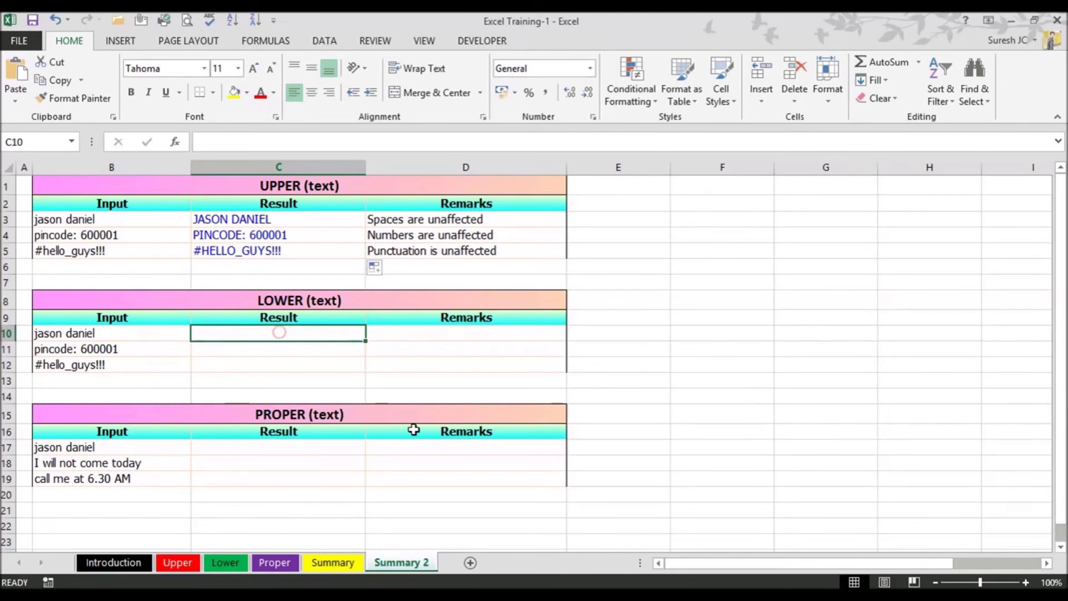
# Enter =LOWER(B10) in cell C10 of the LOWER table
pyautogui.write('=lo')
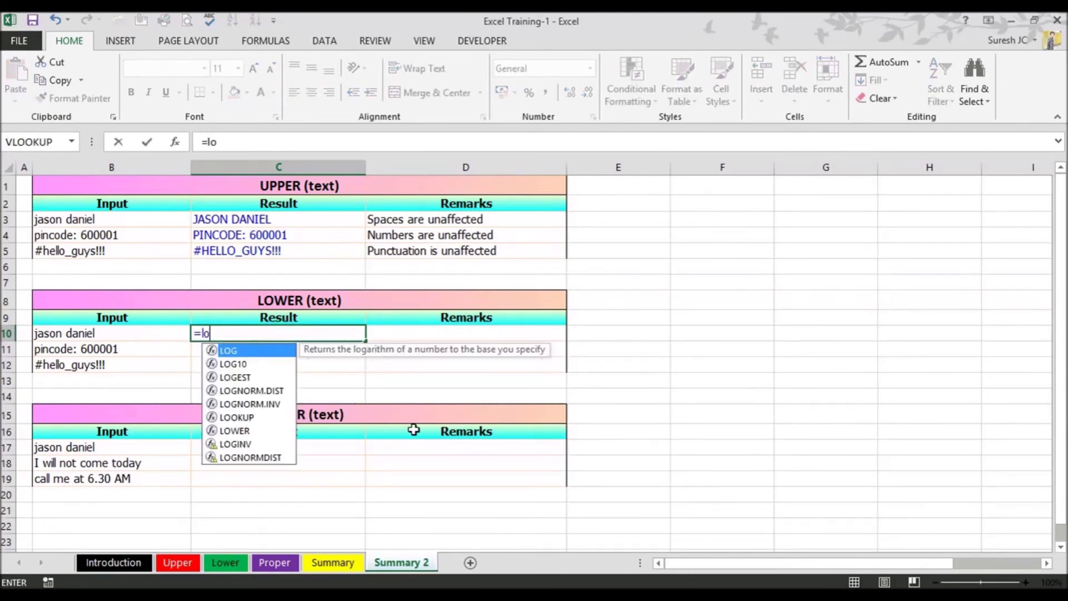
pyautogui.write('we')
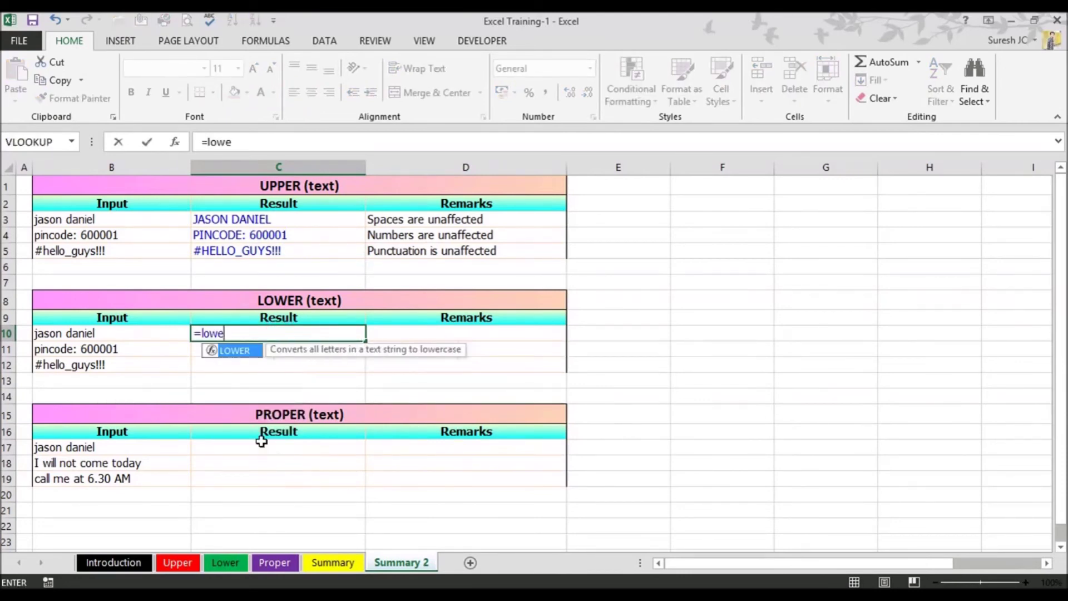
pyautogui.doubleClick(233, 349)
pyautogui.click(117, 331)
pyautogui.write(')')
pyautogui.press('Return')
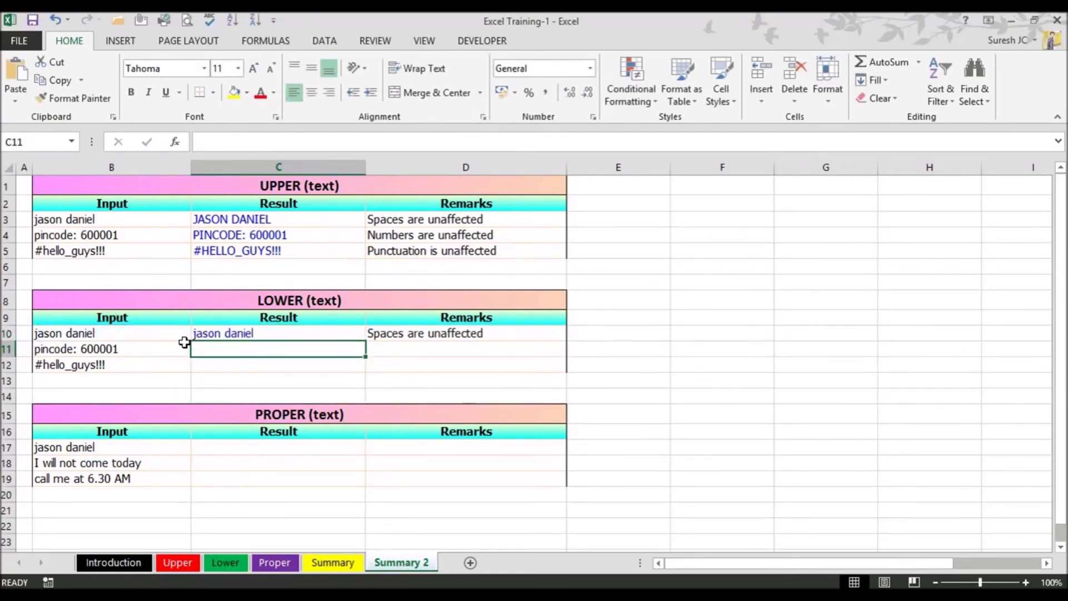
pyautogui.click(98, 332)
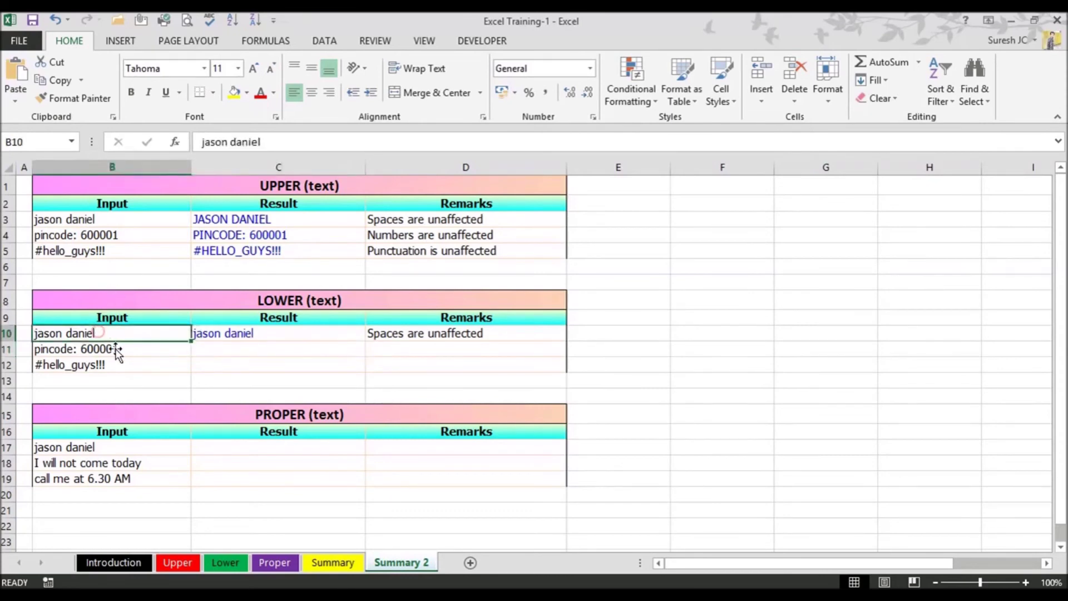
pyautogui.write('JASON D')
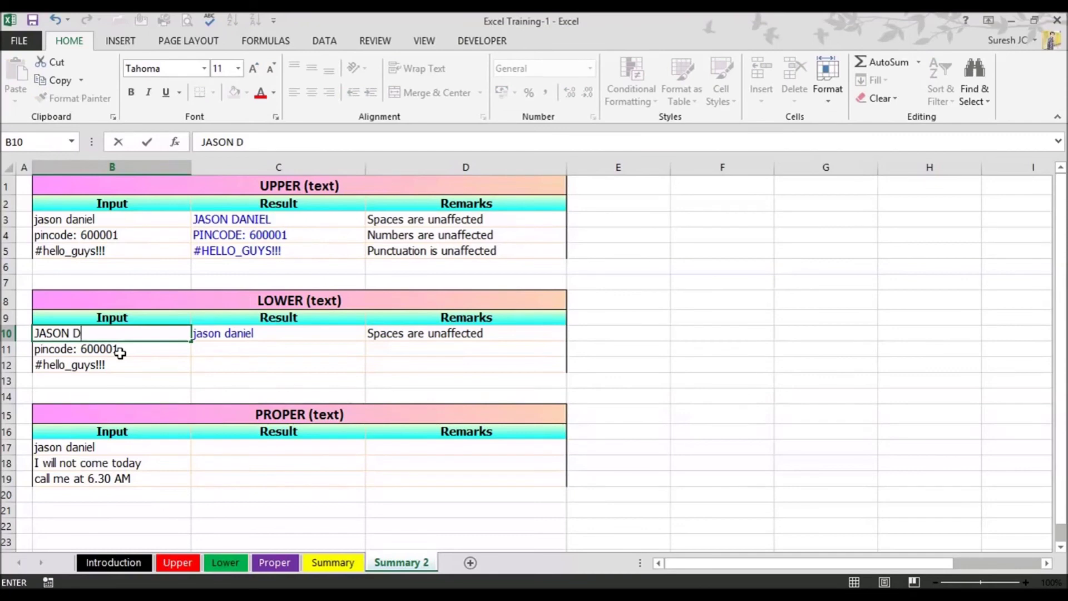
pyautogui.write('B')
pyautogui.press('BackSpace')
pyautogui.click(211, 354)
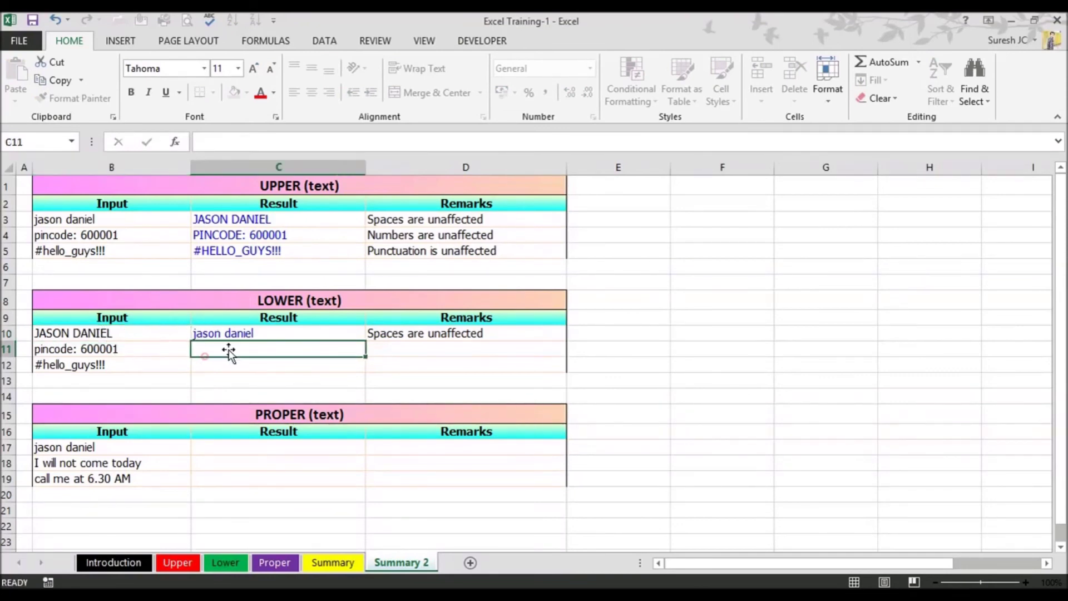
pyautogui.click(55, 349)
pyautogui.doubleClick(73, 348)
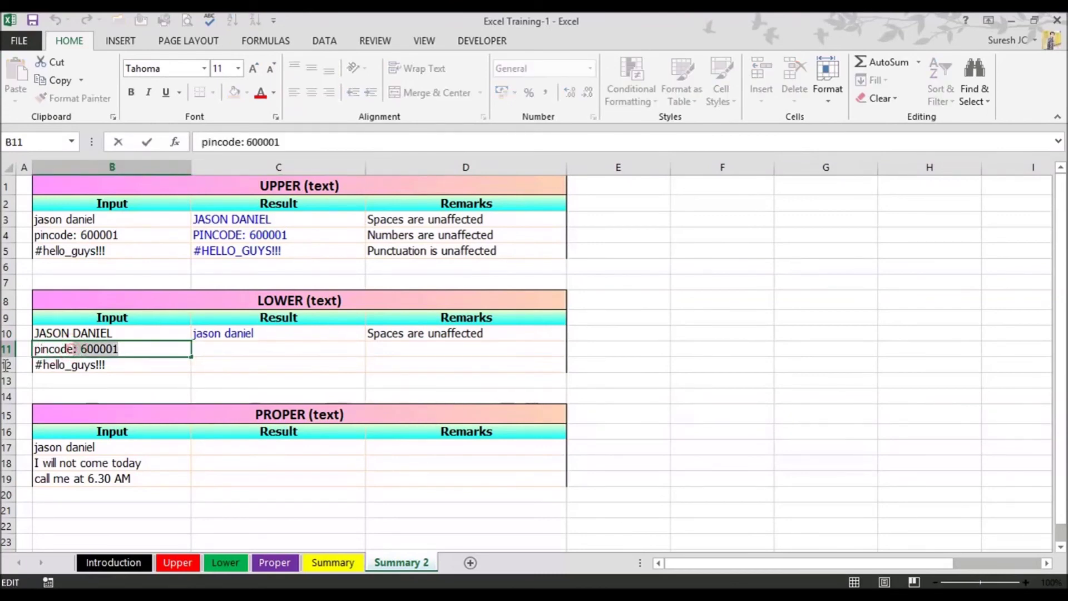
pyautogui.moveTo(73, 349); pyautogui.dragTo(18, 346)
pyautogui.write('PINCODE')
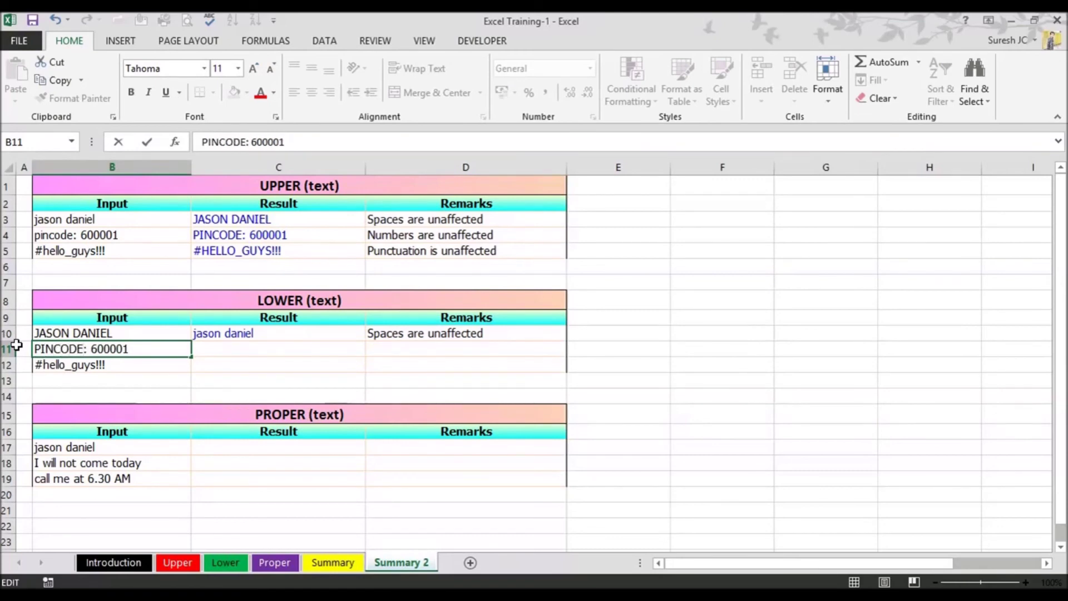
pyautogui.press('Return')
pyautogui.click(351, 335)
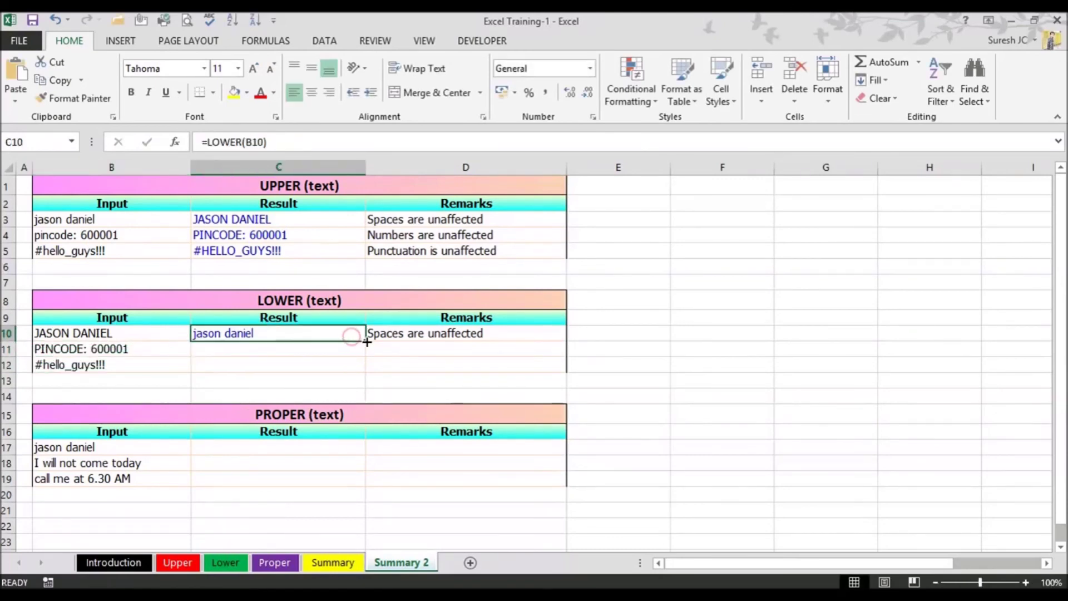
pyautogui.moveTo(367, 342); pyautogui.dragTo(365, 356)
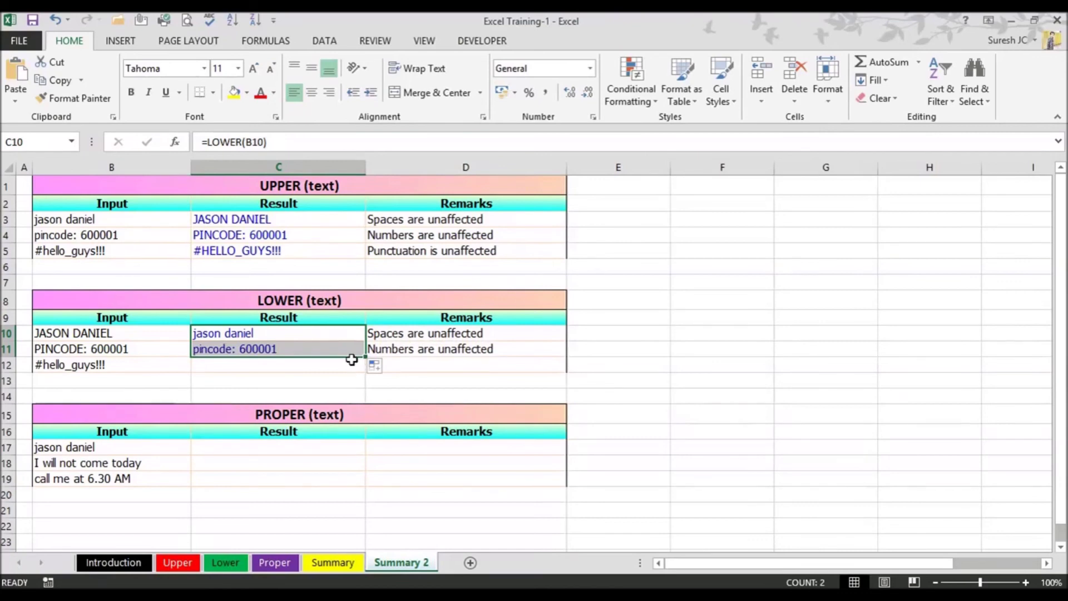
# Change B12 to #HELLO_GUYS!!! and copy the LOWER formula down to C12
pyautogui.doubleClick(65, 366)
pyautogui.doubleClick(64, 365)
pyautogui.write('HE')
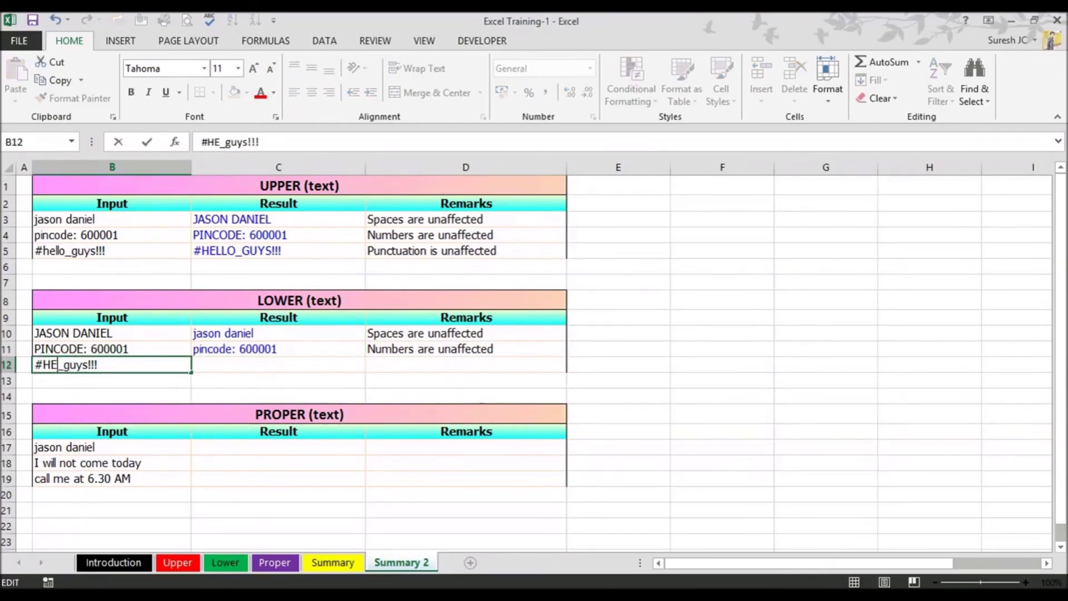
pyautogui.write('LLO')
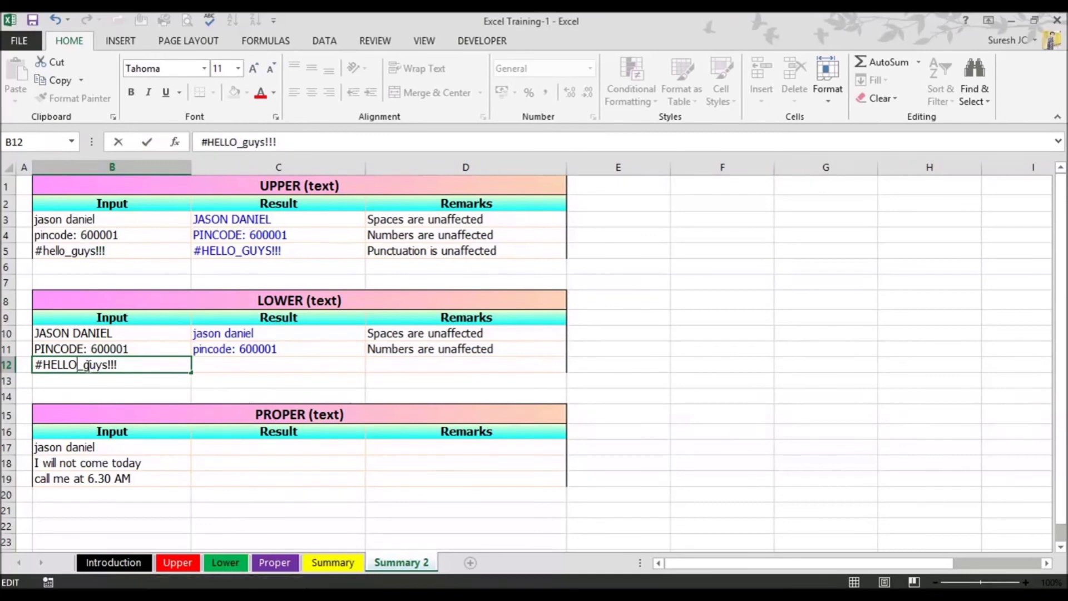
pyautogui.moveTo(104, 365); pyautogui.dragTo(108, 366)
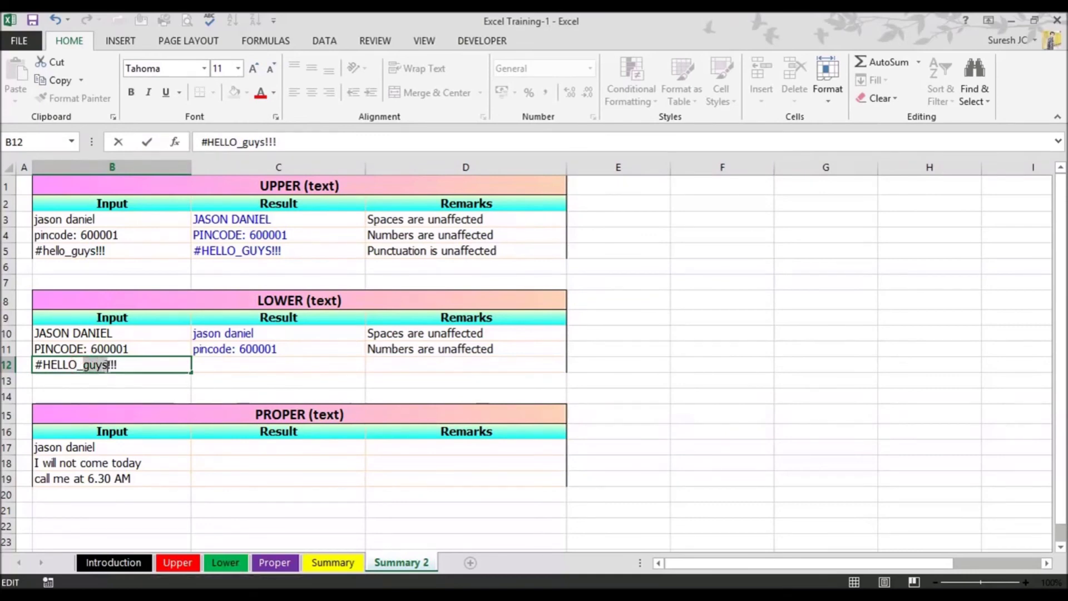
pyautogui.write('GUYS')
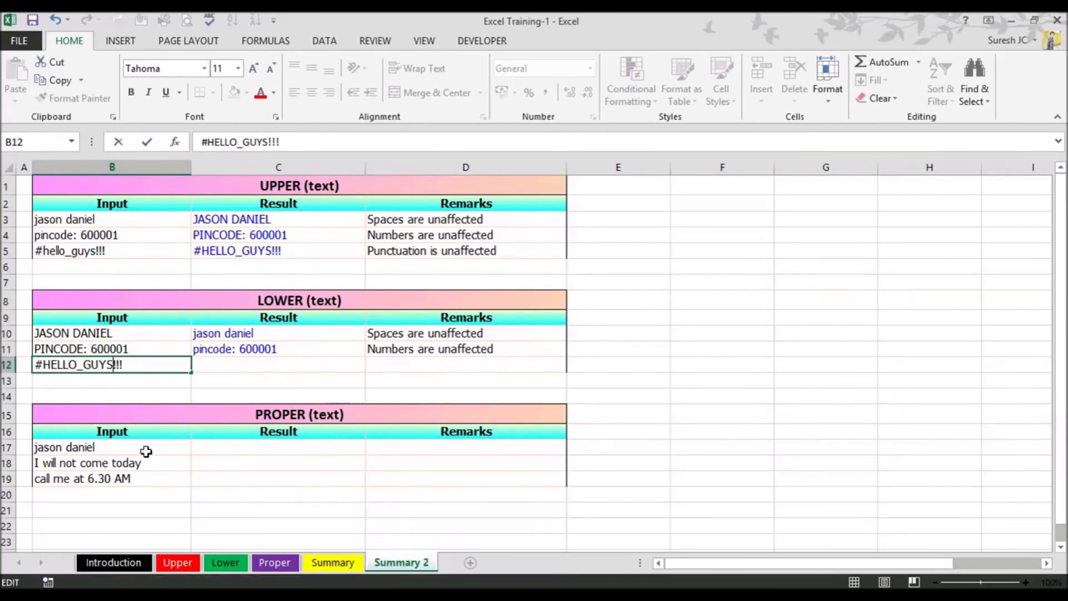
pyautogui.press('Return')
pyautogui.click(346, 351)
pyautogui.moveTo(365, 356); pyautogui.dragTo(356, 368)
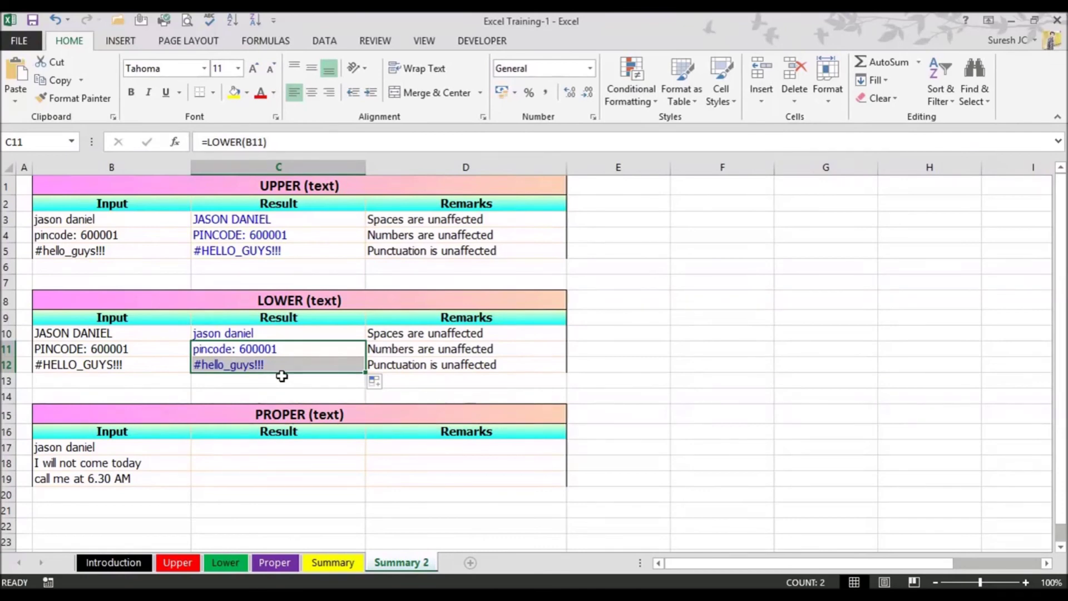
pyautogui.click(286, 334)
pyautogui.rightClick(288, 333)
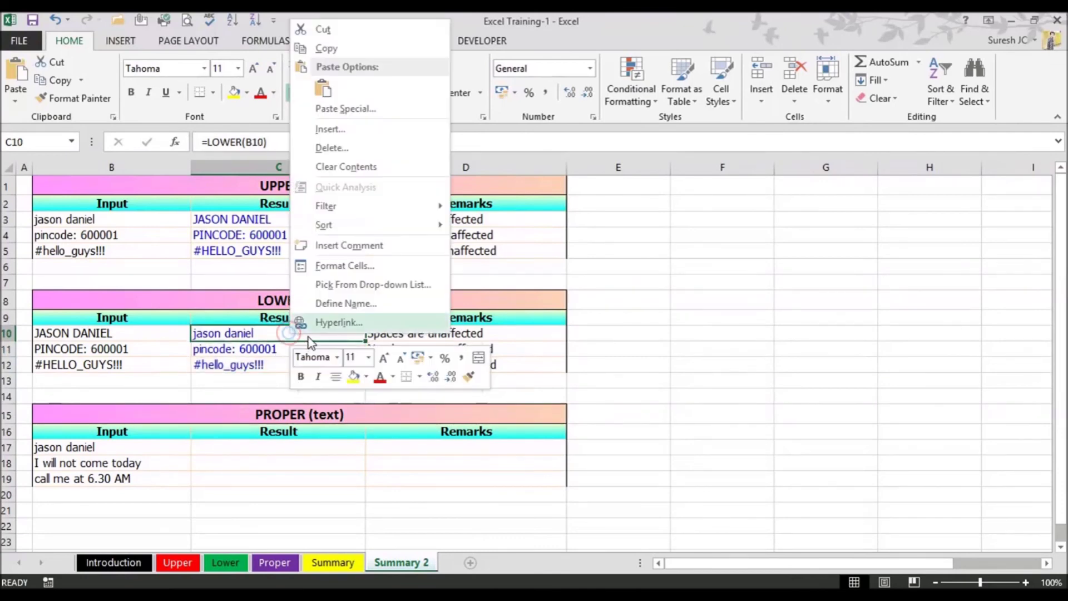
pyautogui.click(284, 443)
pyautogui.click(282, 445)
pyautogui.write('=p')
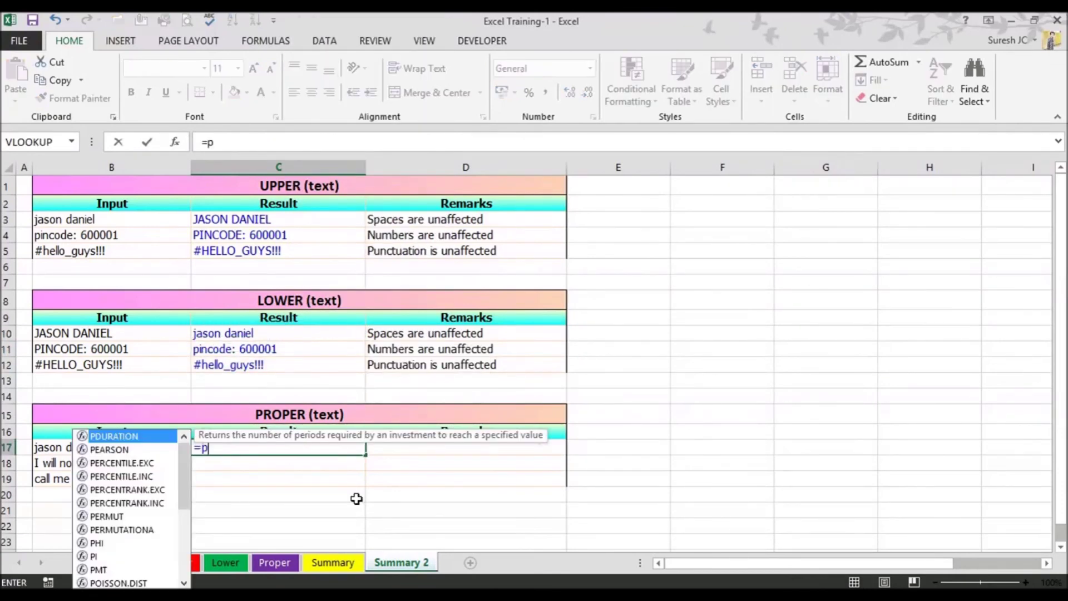
pyautogui.write('ro')
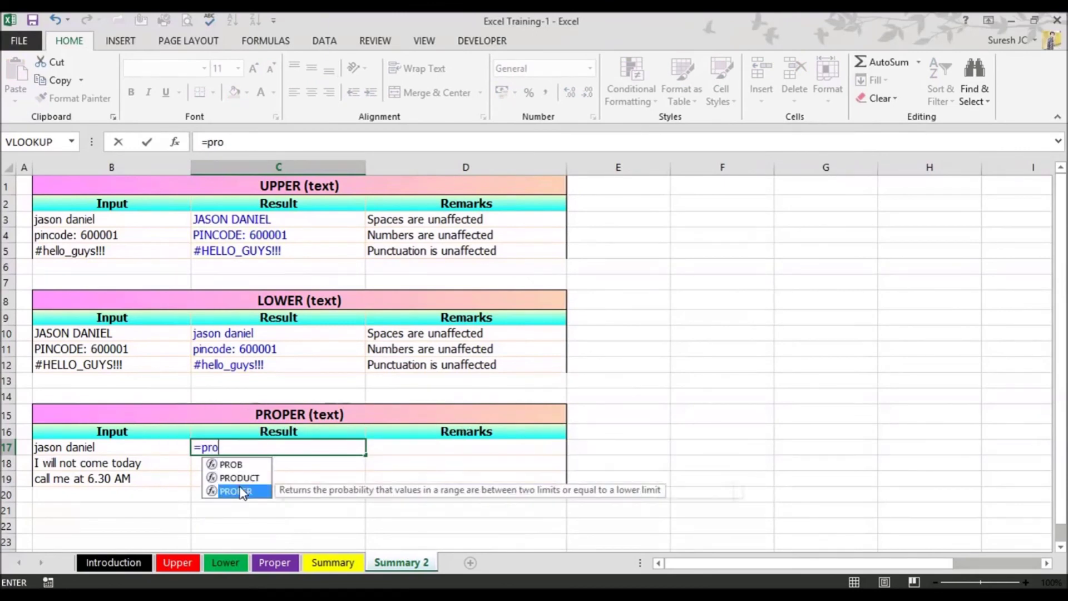
pyautogui.doubleClick(240, 492)
pyautogui.click(124, 445)
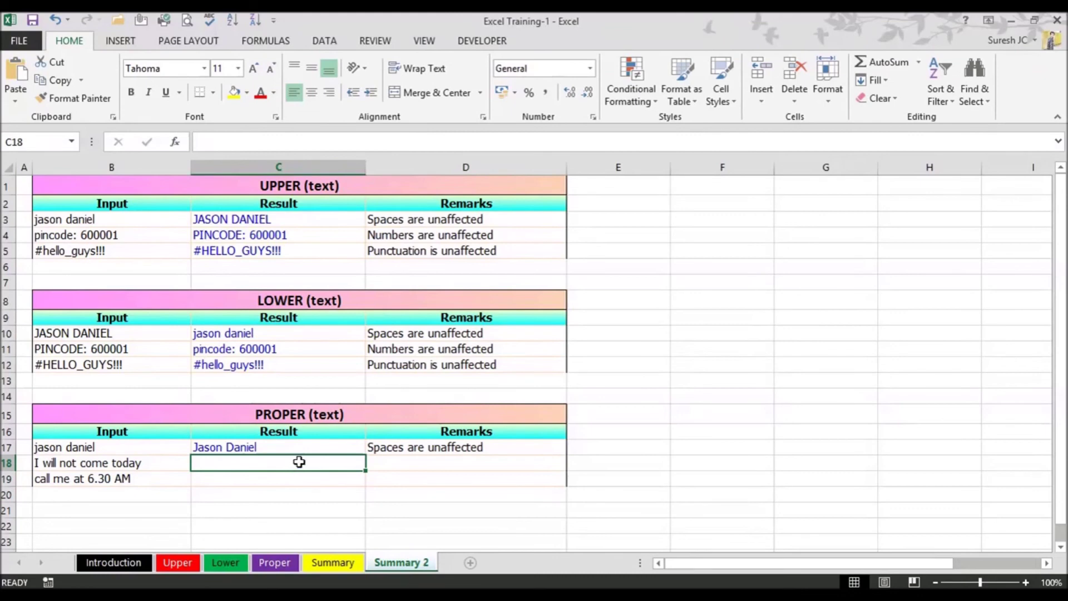
# Copy the PROPER formula down to C18 and C19, checking each against its input in column B
pyautogui.click(319, 448)
pyautogui.moveTo(364, 454); pyautogui.dragTo(363, 468)
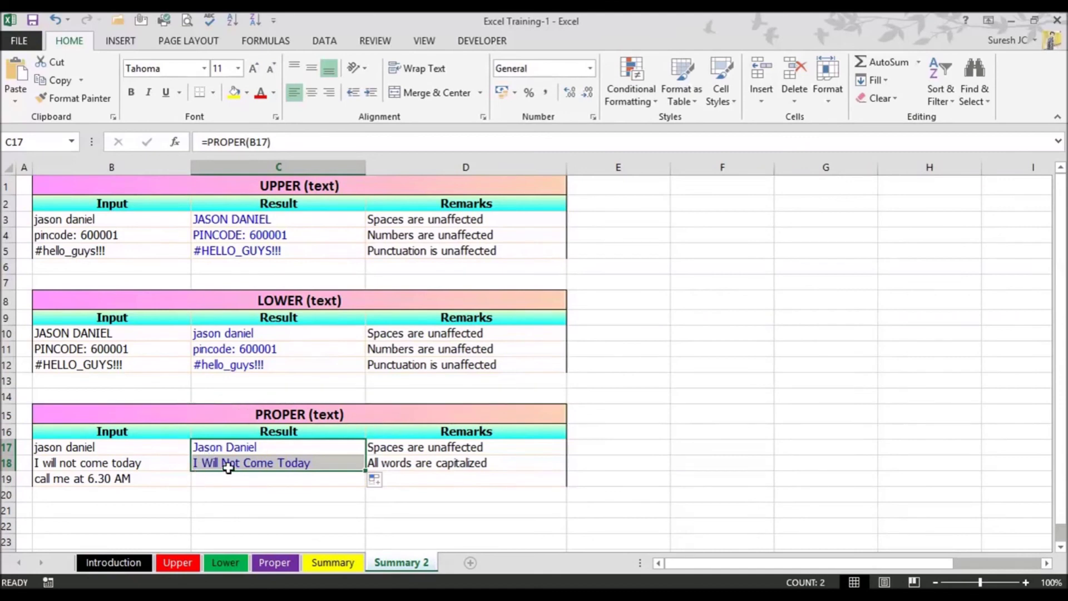
pyautogui.click(253, 459)
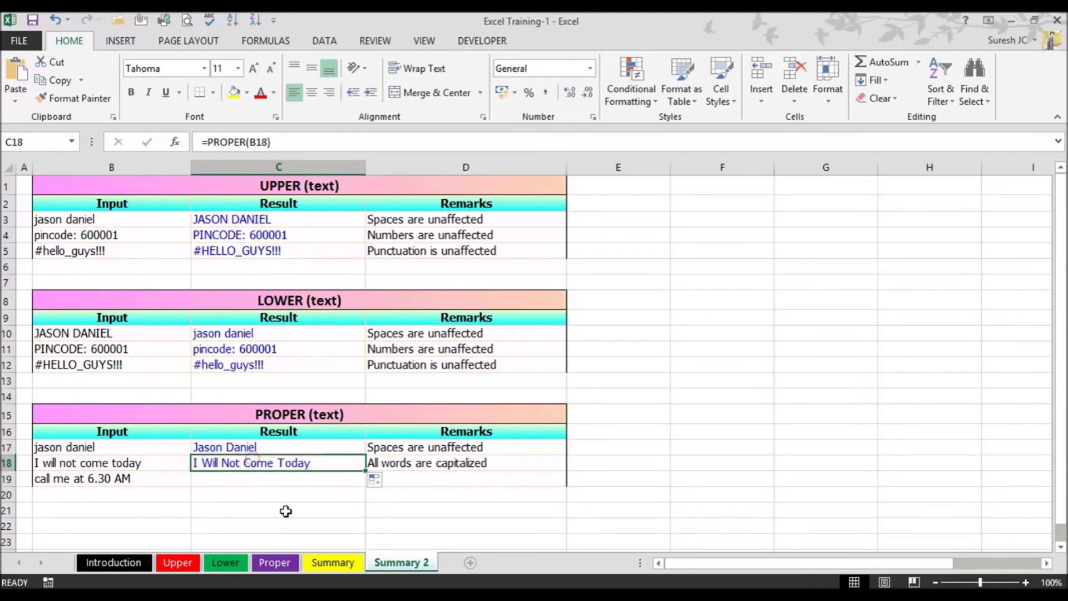
pyautogui.click(125, 469)
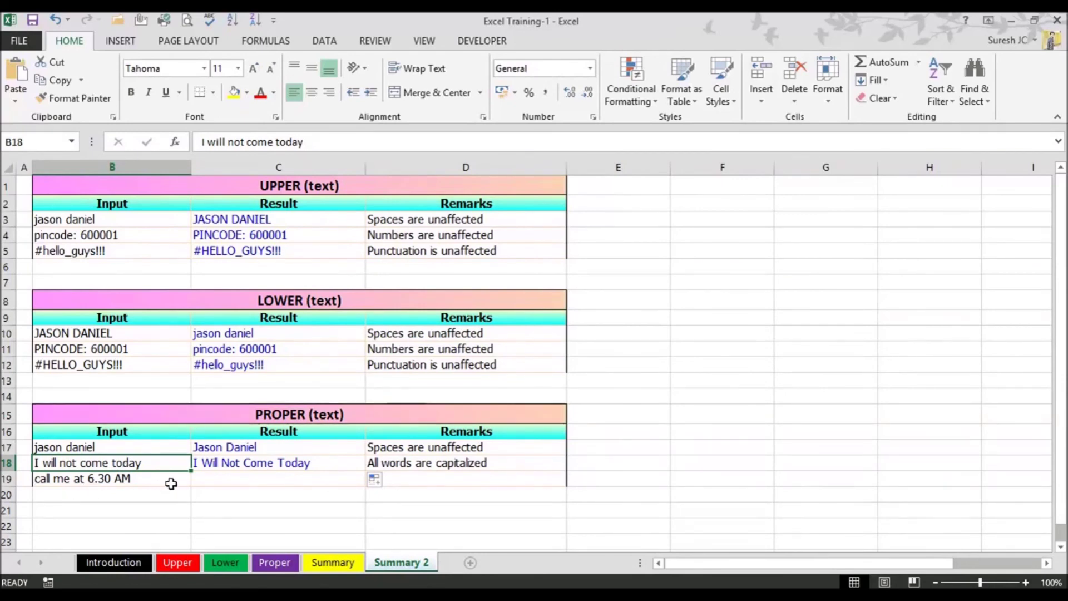
pyautogui.click(232, 466)
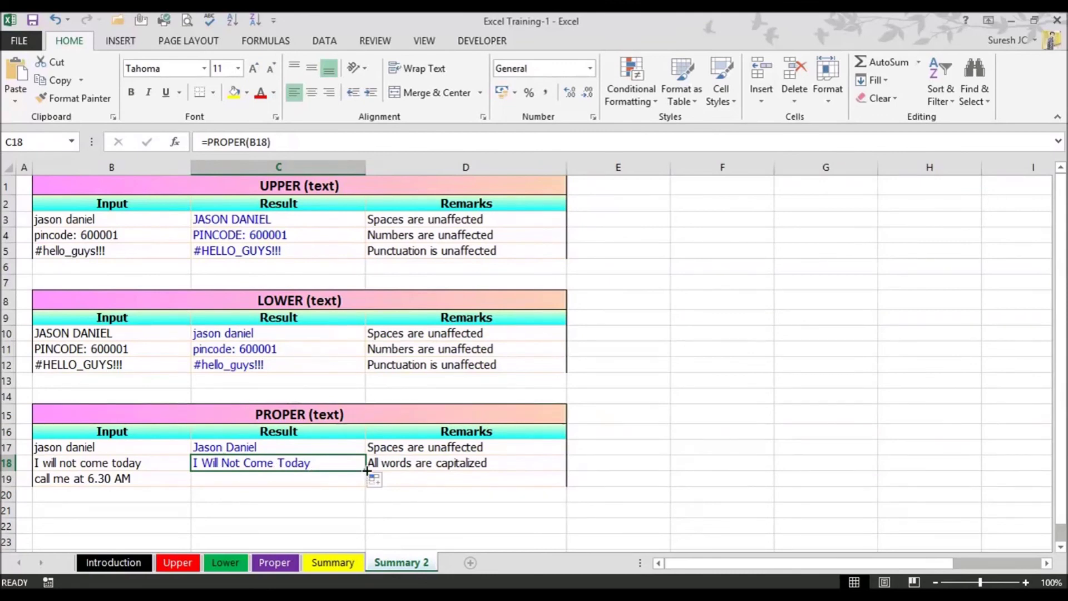
pyautogui.moveTo(366, 471); pyautogui.dragTo(367, 485)
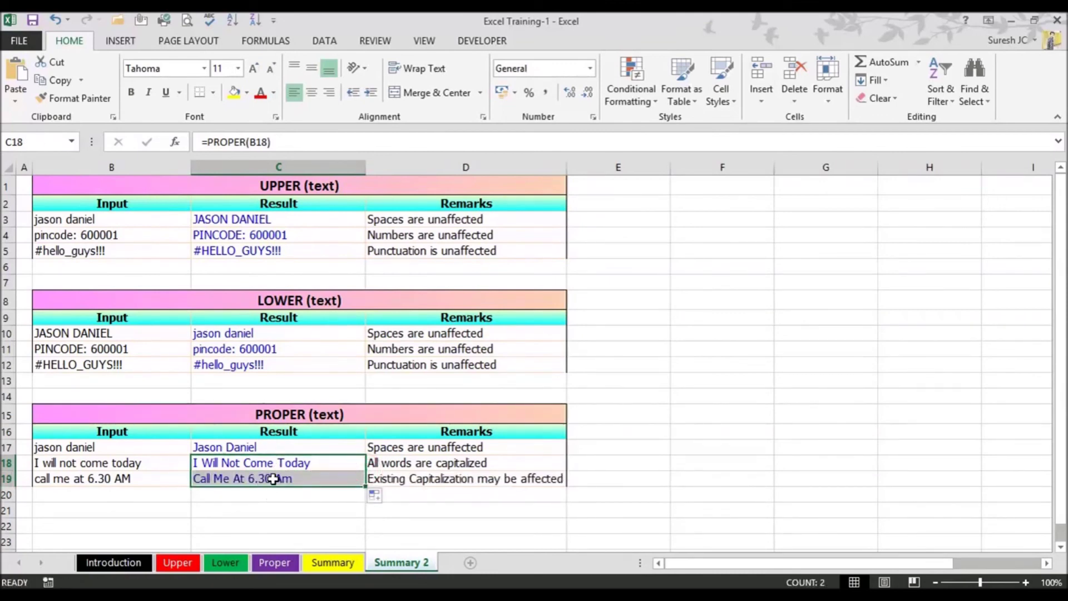
pyautogui.click(293, 477)
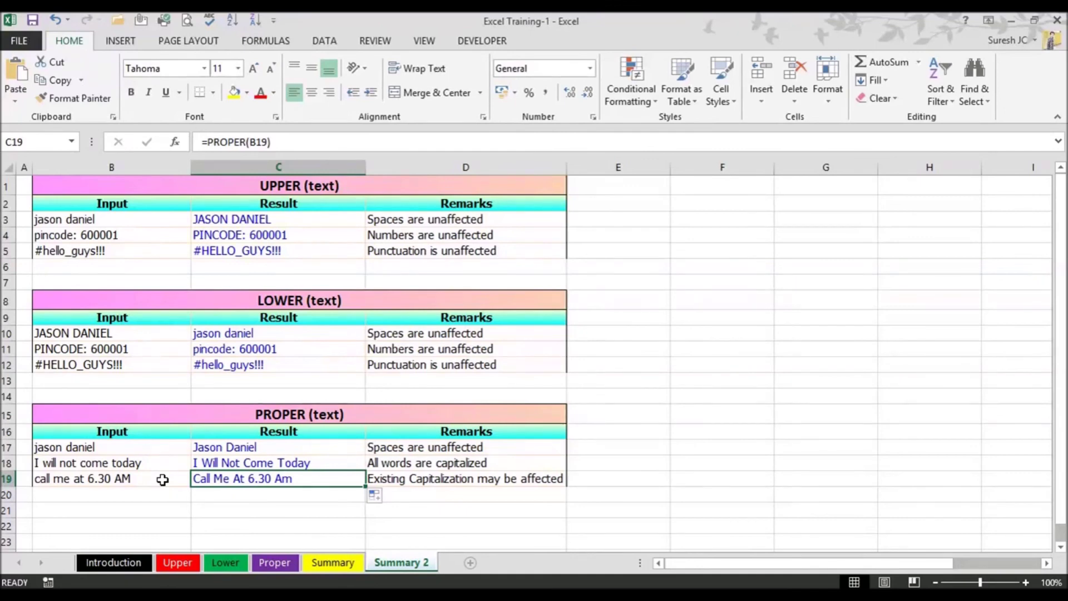
pyautogui.click(162, 479)
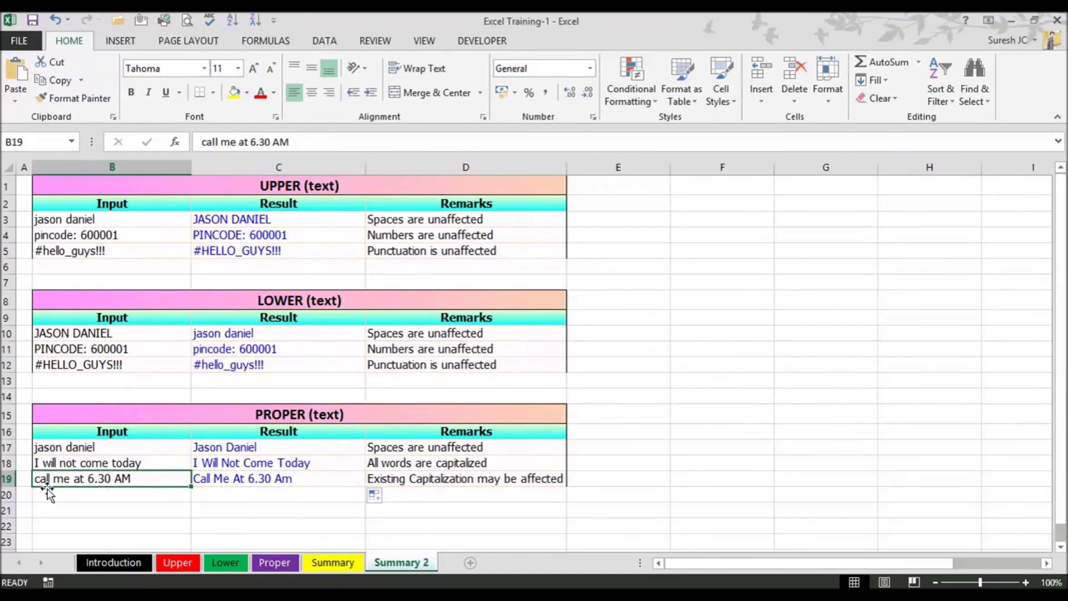
pyautogui.doubleClick(124, 478)
pyautogui.doubleClick(124, 479)
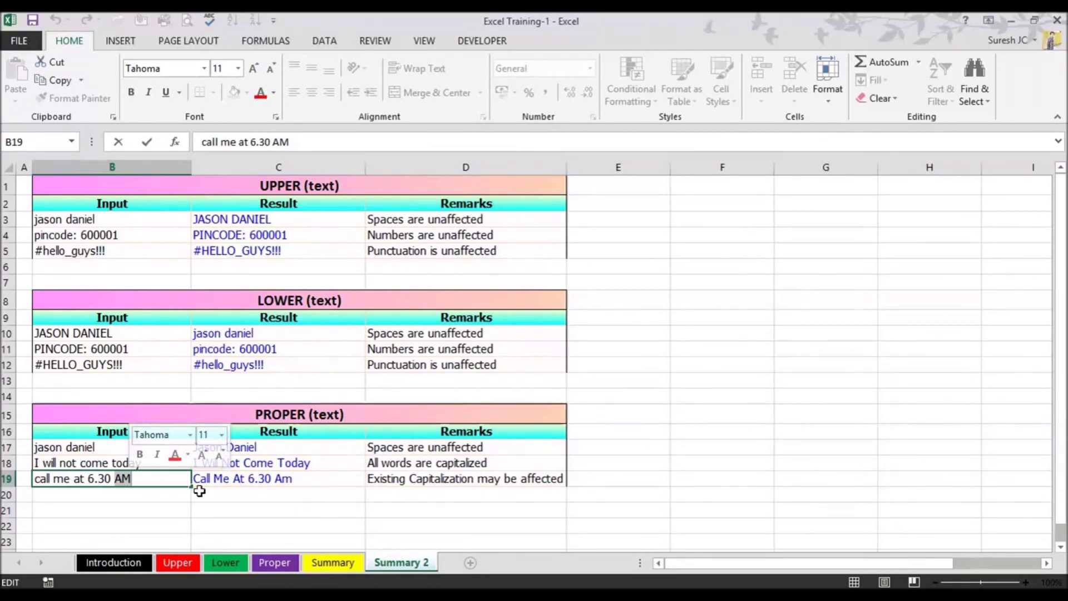
pyautogui.click(274, 482)
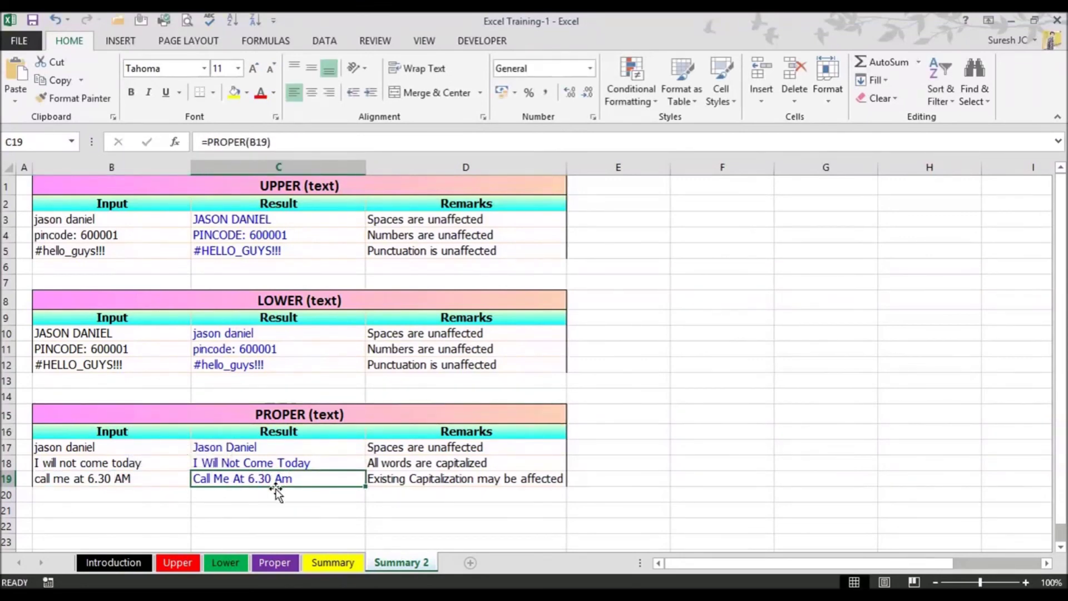